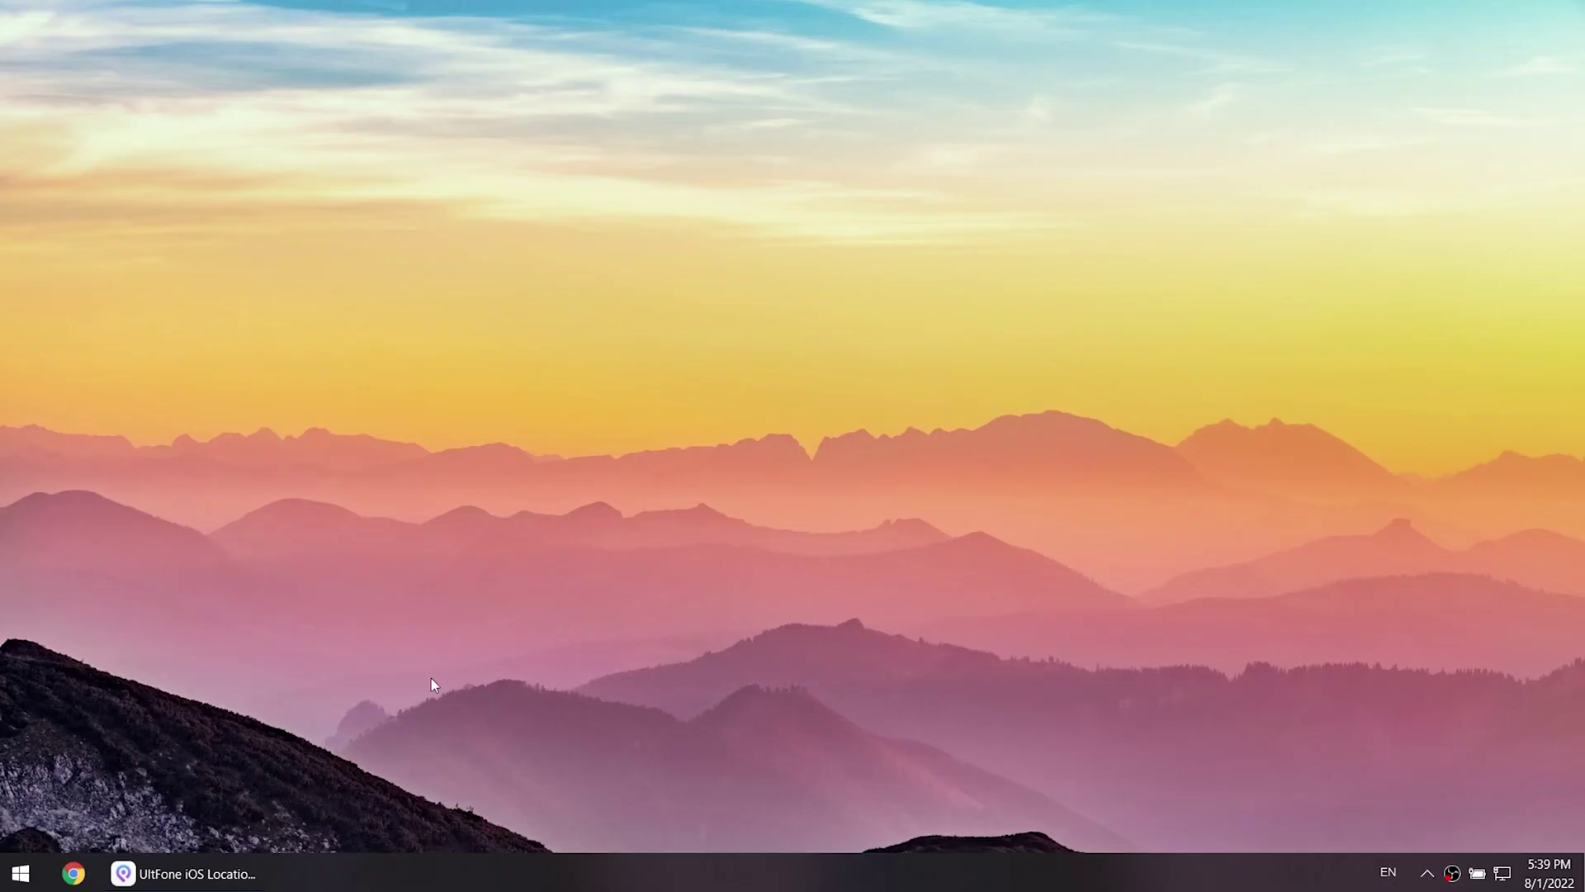
- Start Change Location mode for the connected iPhone to reach the map
{"action": "left_click", "coordinate": [252, 877]}
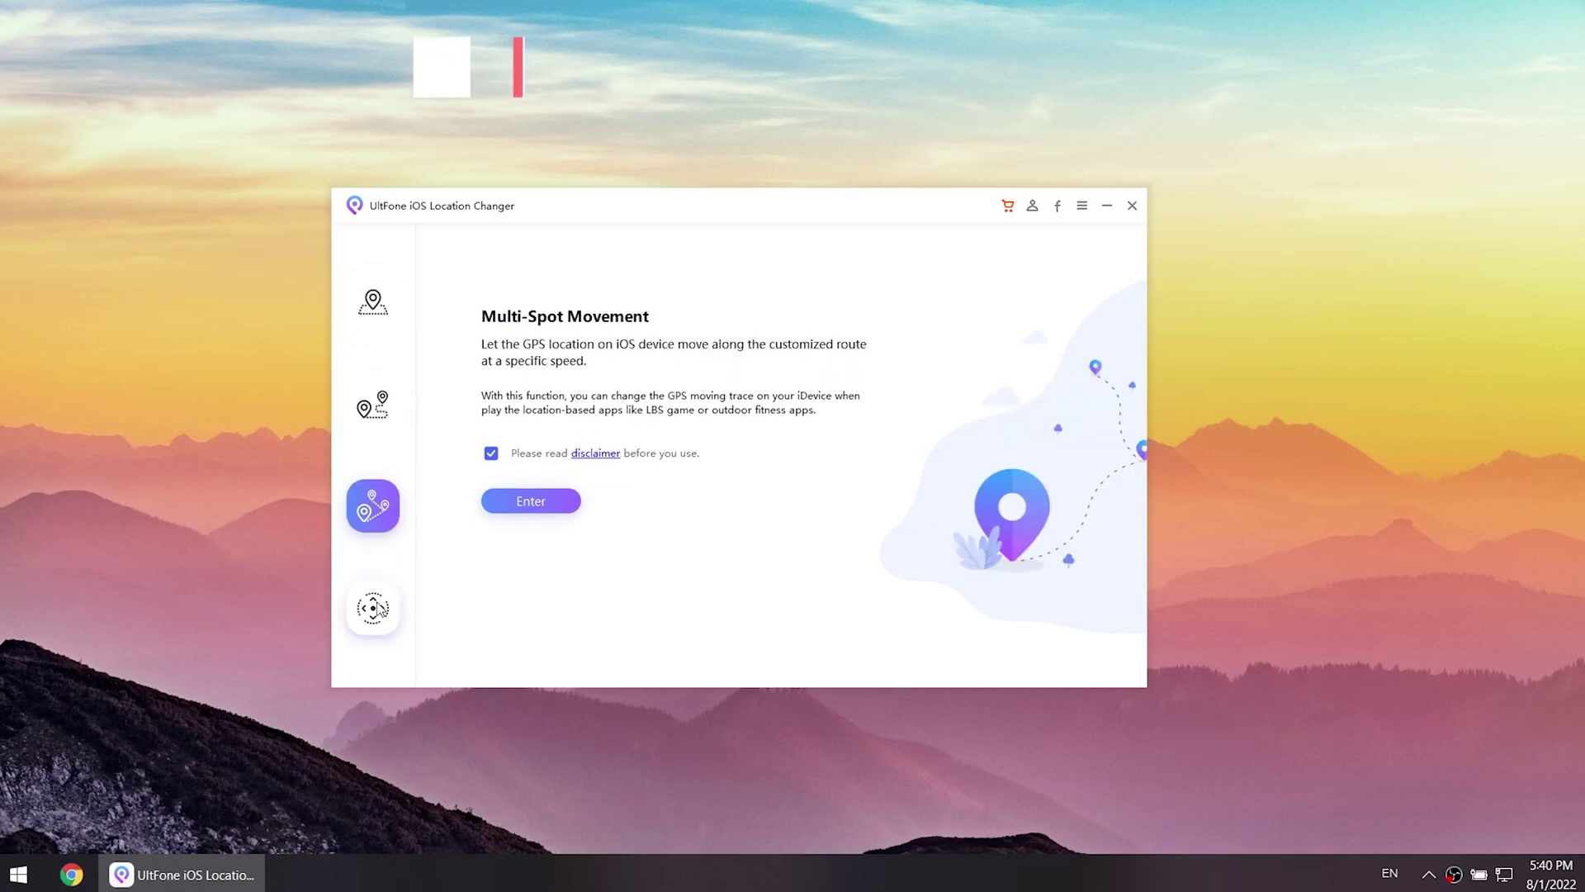
{"action": "left_click", "coordinate": [373, 405]}
{"action": "left_click", "coordinate": [374, 301]}
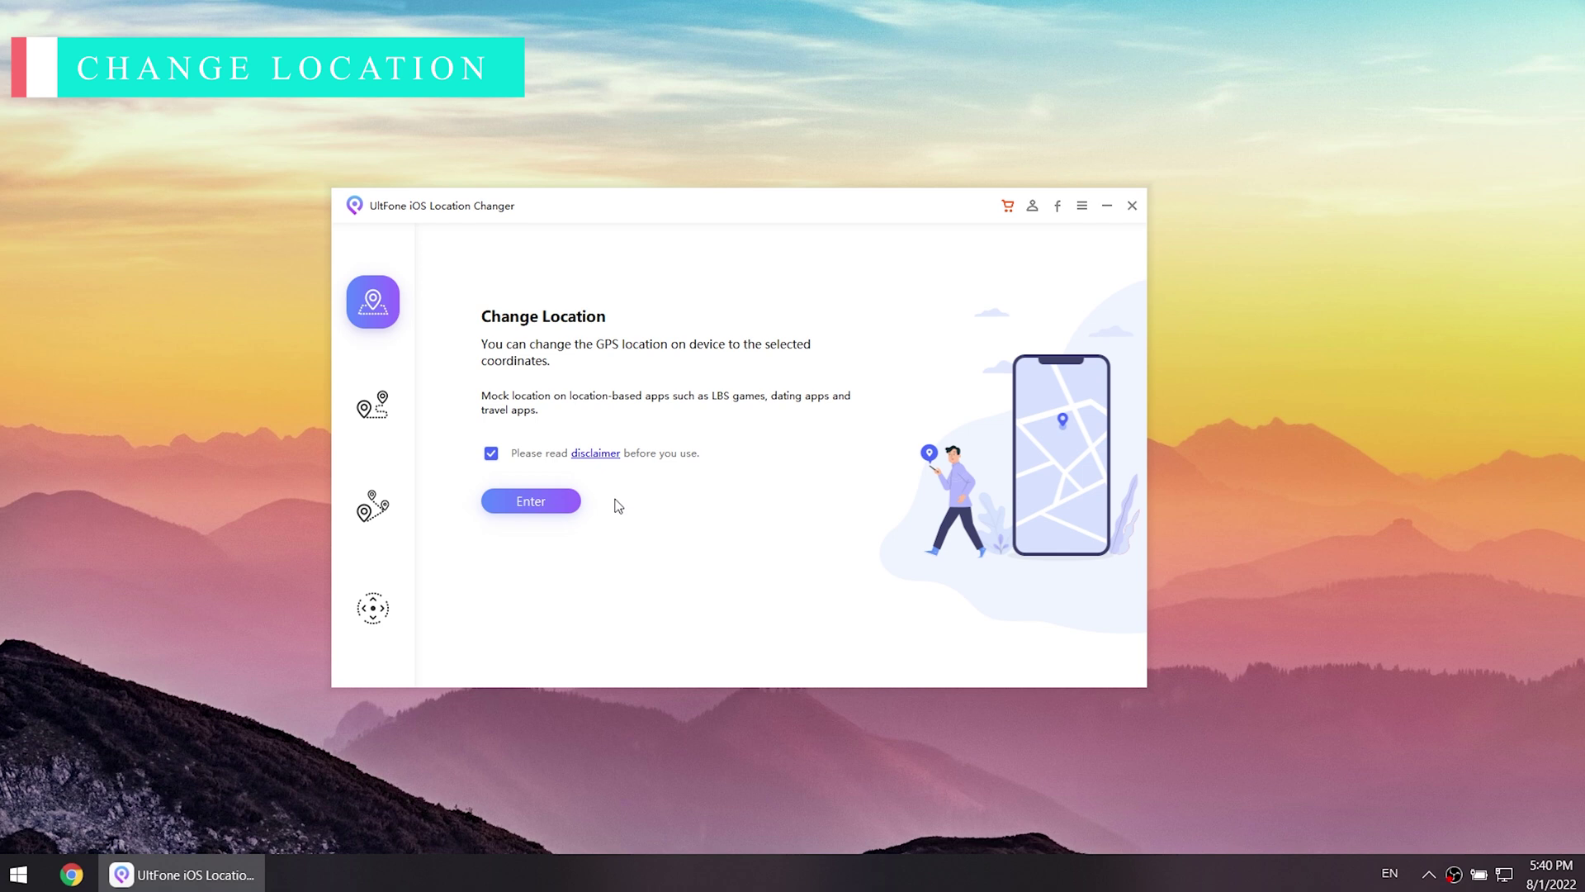
{"action": "left_click", "coordinate": [557, 503]}
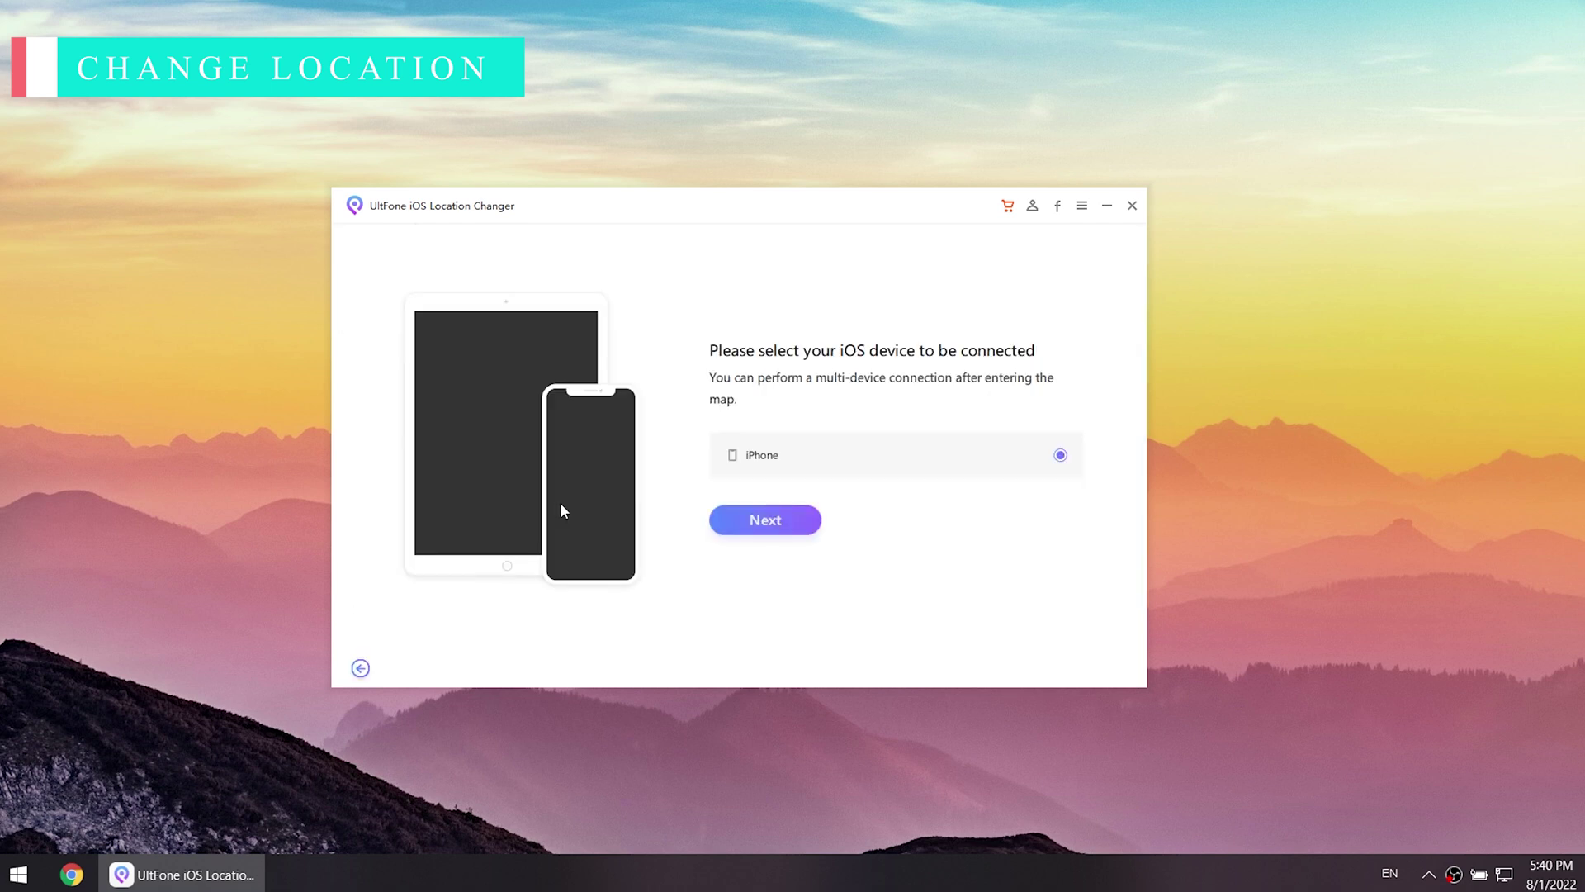
{"action": "left_click", "coordinate": [748, 526]}
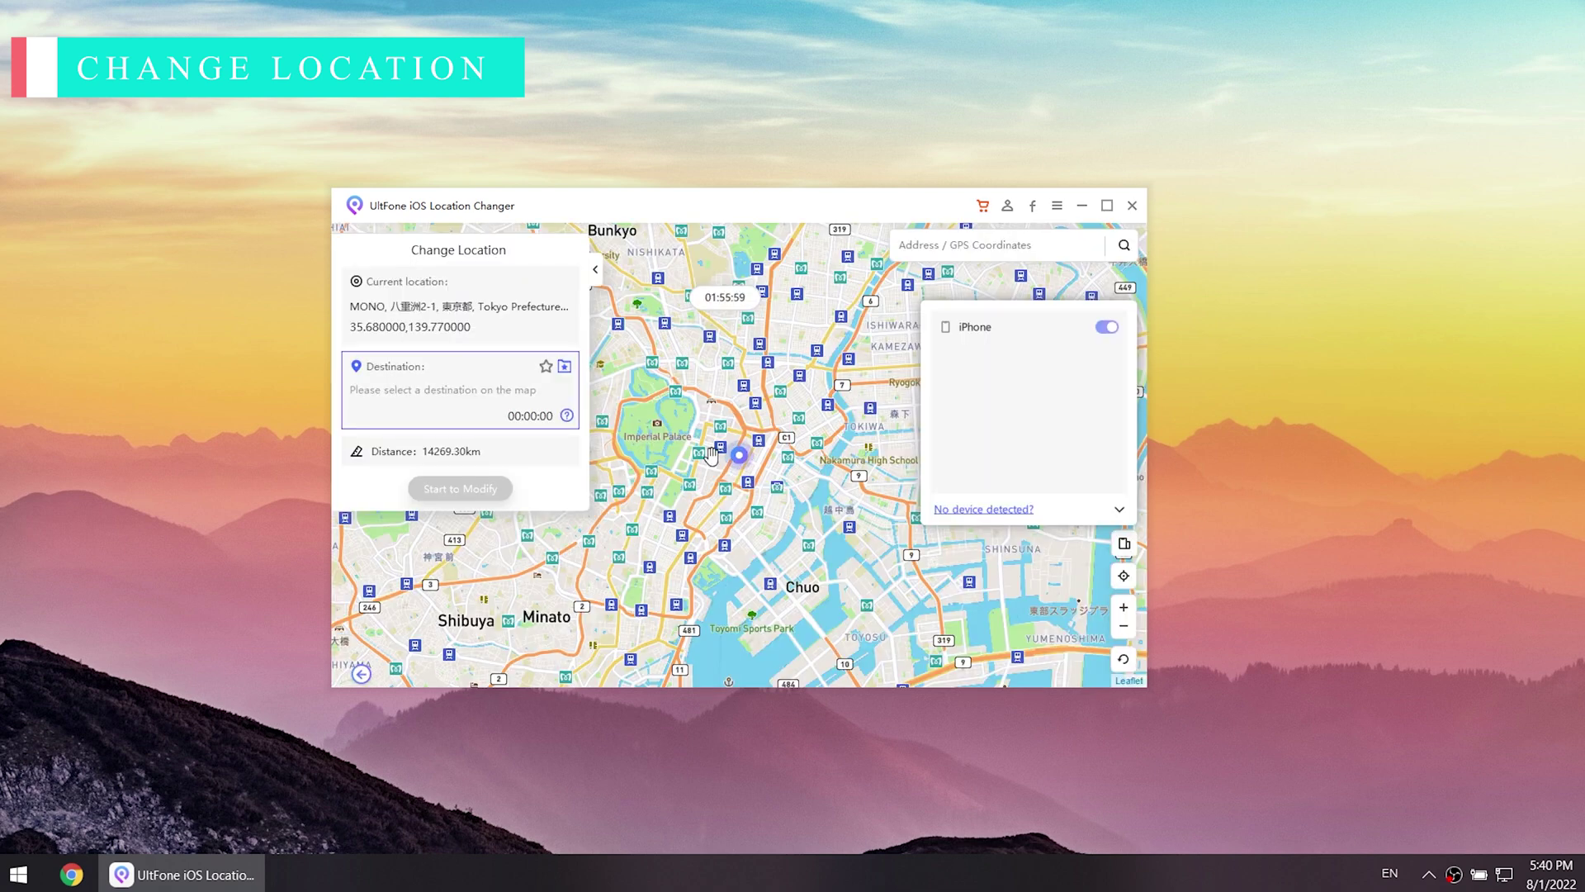
- Pick a spot near Taito, Tokyo (35.703833,139.780684) on the map and apply it
{"action": "scroll", "coordinate": [712, 452], "scroll_direction": "up", "scroll_amount": 3}
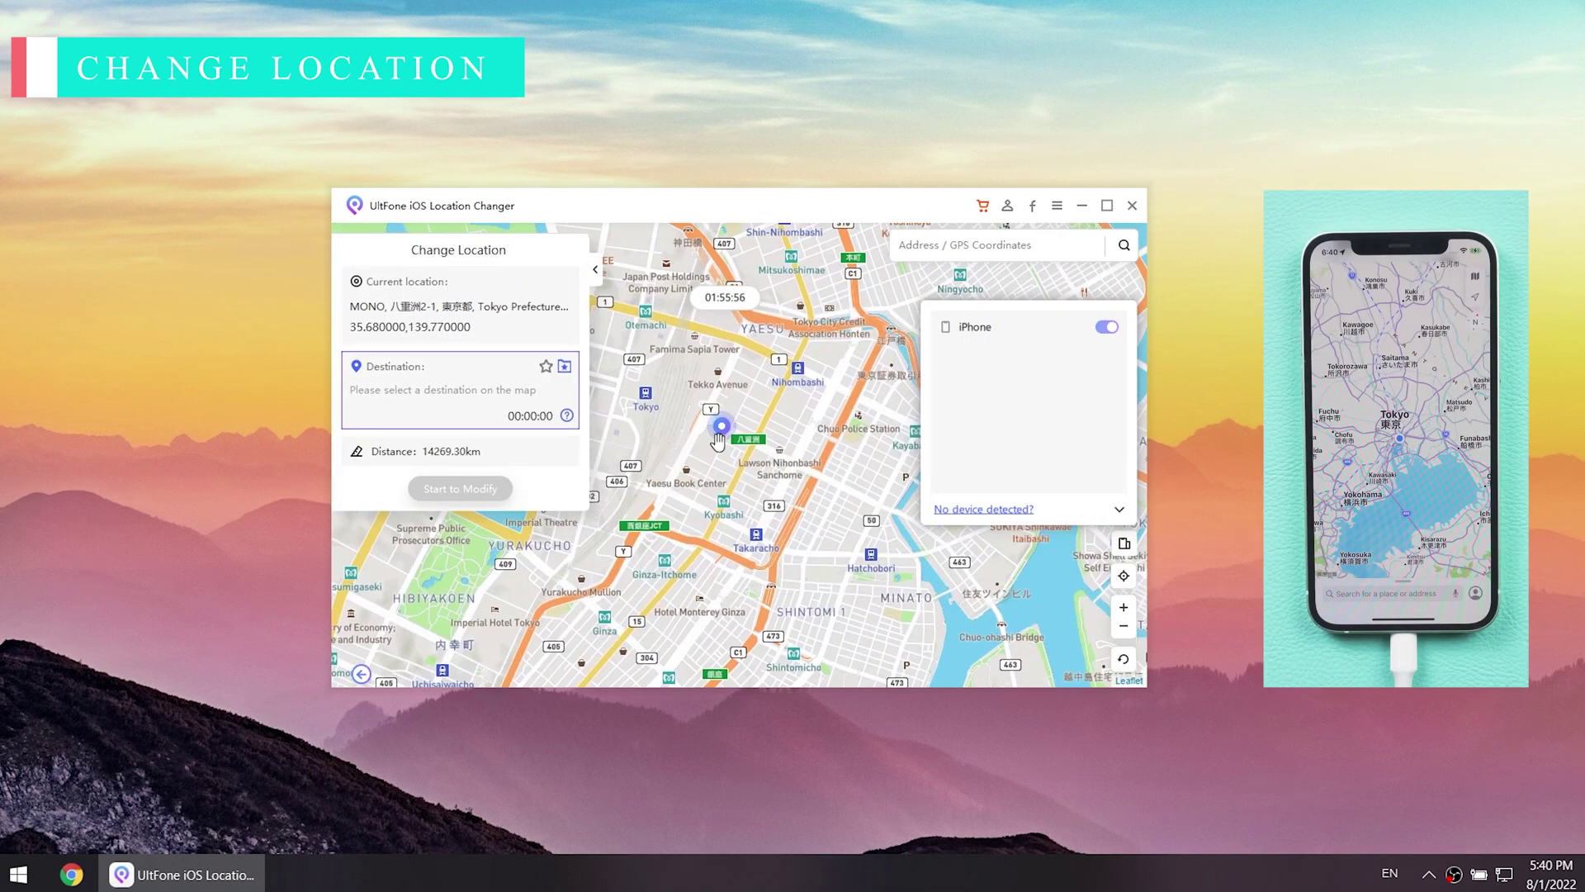
{"action": "scroll", "coordinate": [718, 442], "scroll_direction": "up", "scroll_amount": 2}
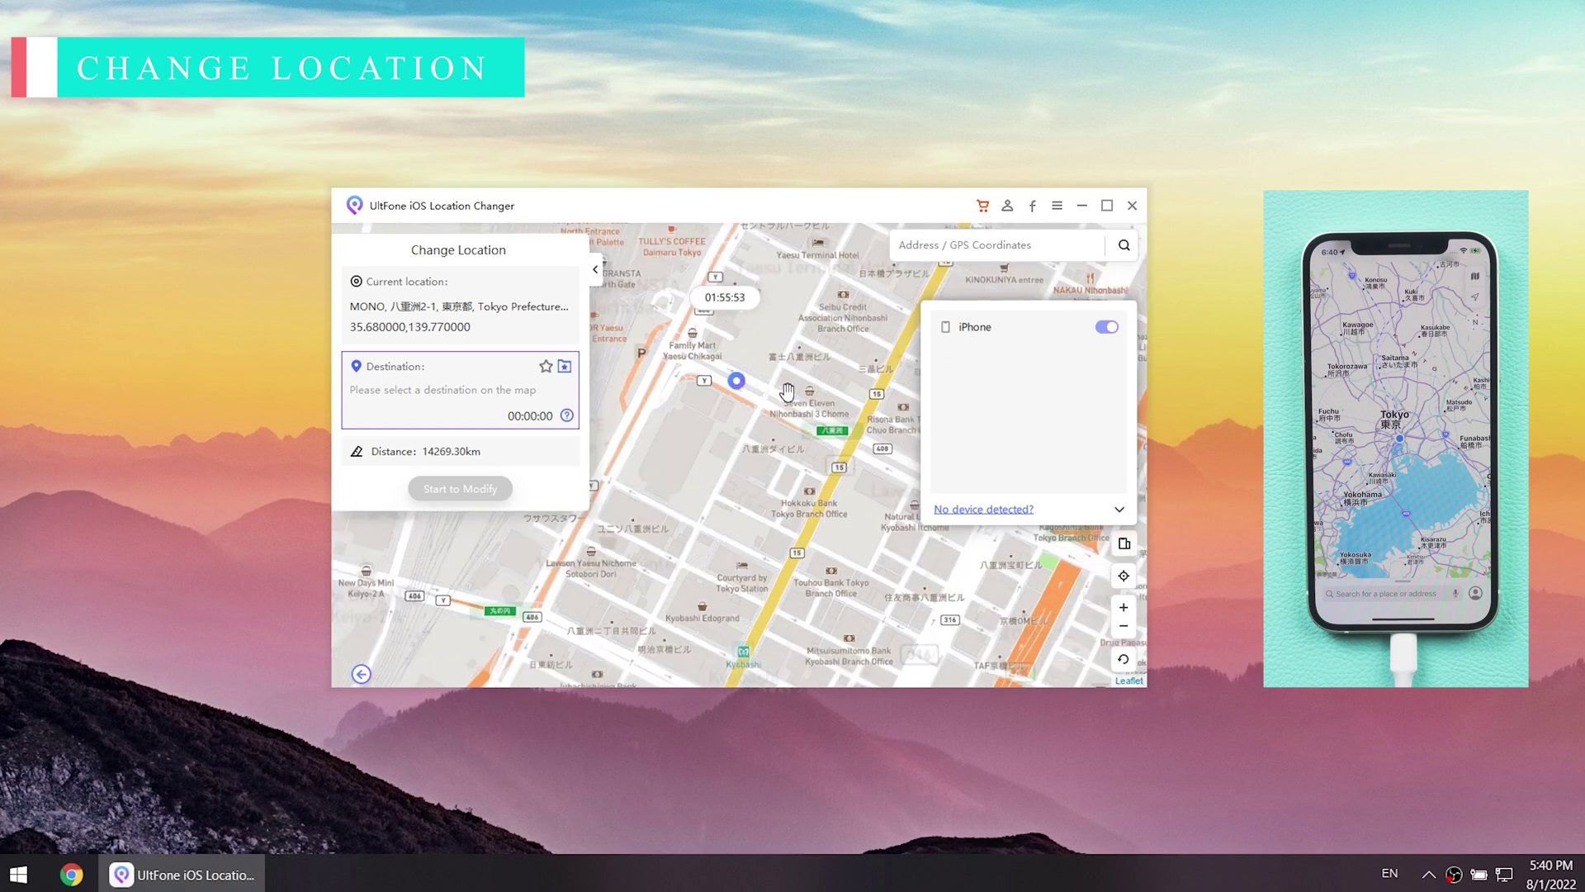
{"action": "scroll", "coordinate": [788, 391], "scroll_direction": "down", "scroll_amount": 1}
{"action": "left_click_drag", "start_coordinate": [723, 329], "coordinate": [719, 393]}
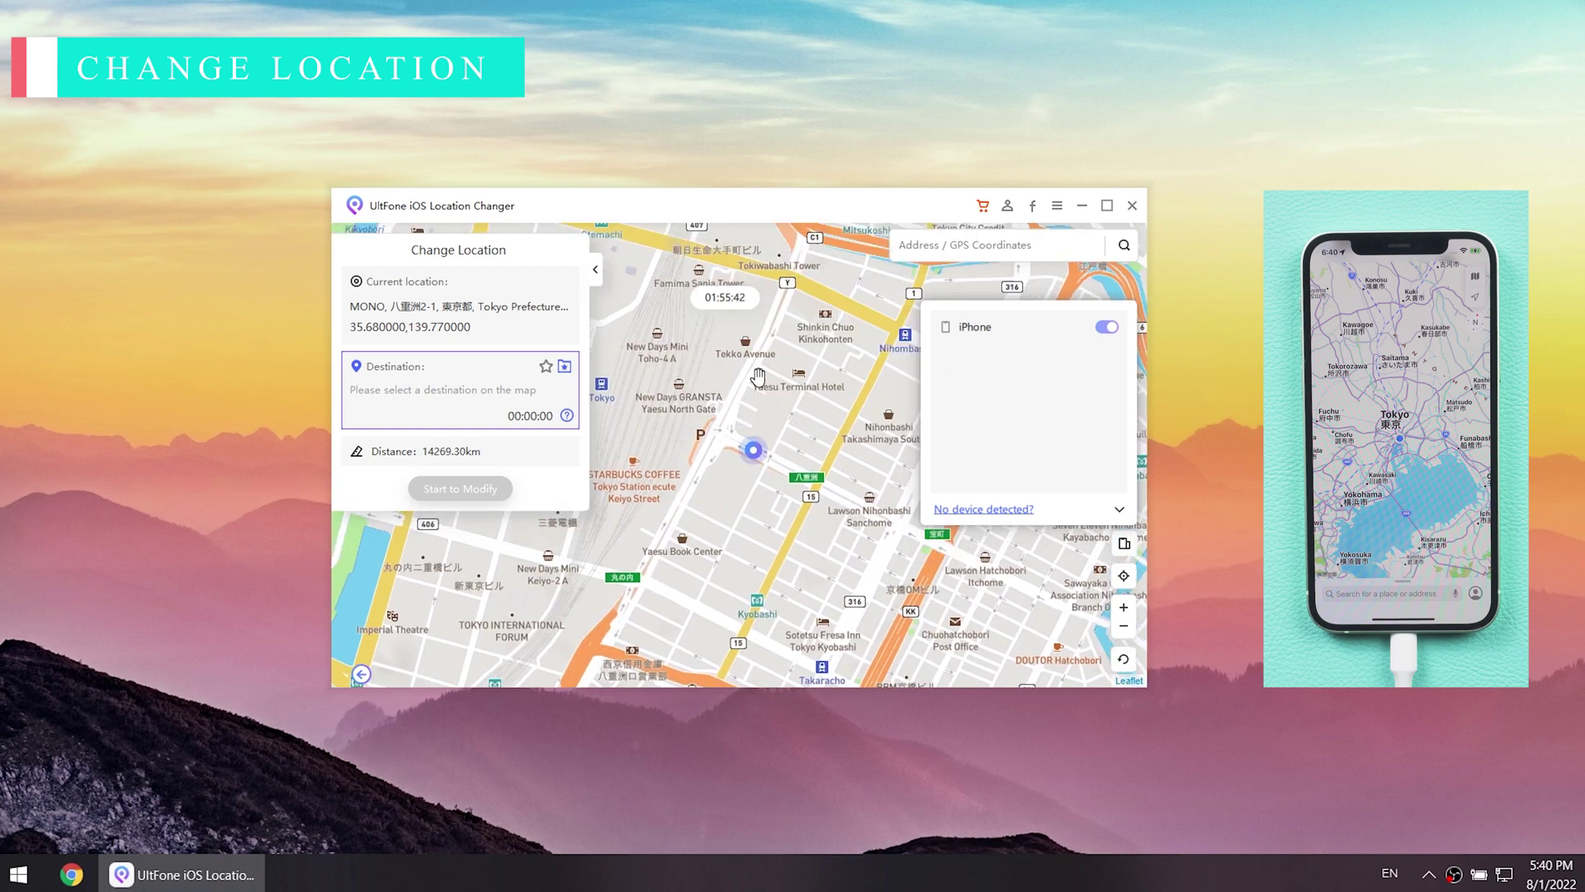
{"action": "scroll", "coordinate": [758, 377], "scroll_direction": "down", "scroll_amount": 1}
{"action": "left_click_drag", "start_coordinate": [758, 377], "coordinate": [724, 569]}
{"action": "left_click", "coordinate": [813, 353]}
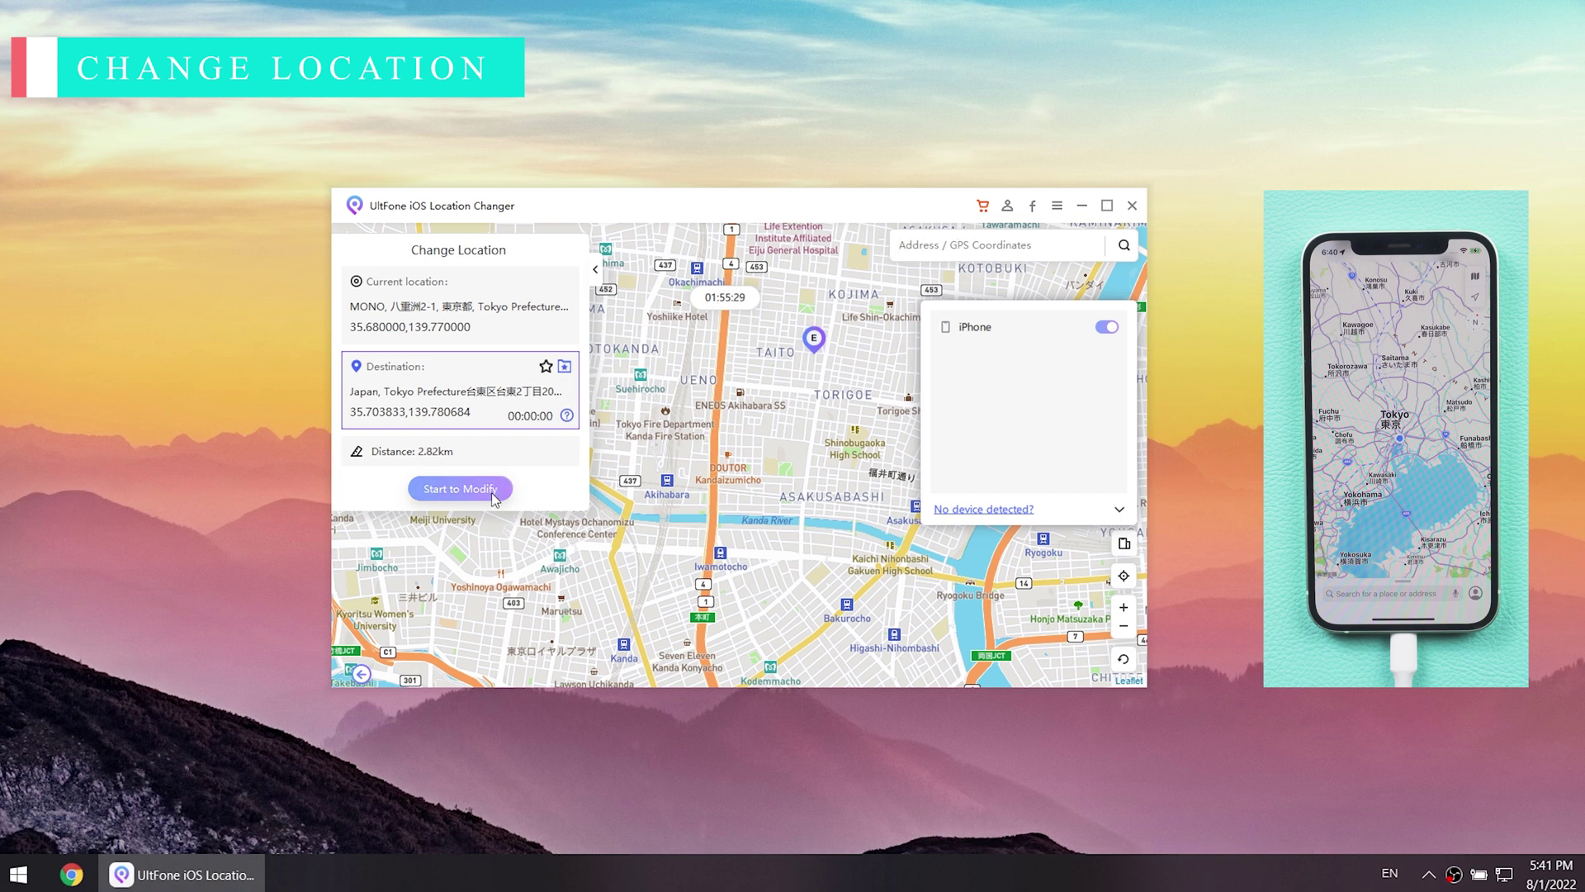
{"action": "left_click", "coordinate": [460, 489]}
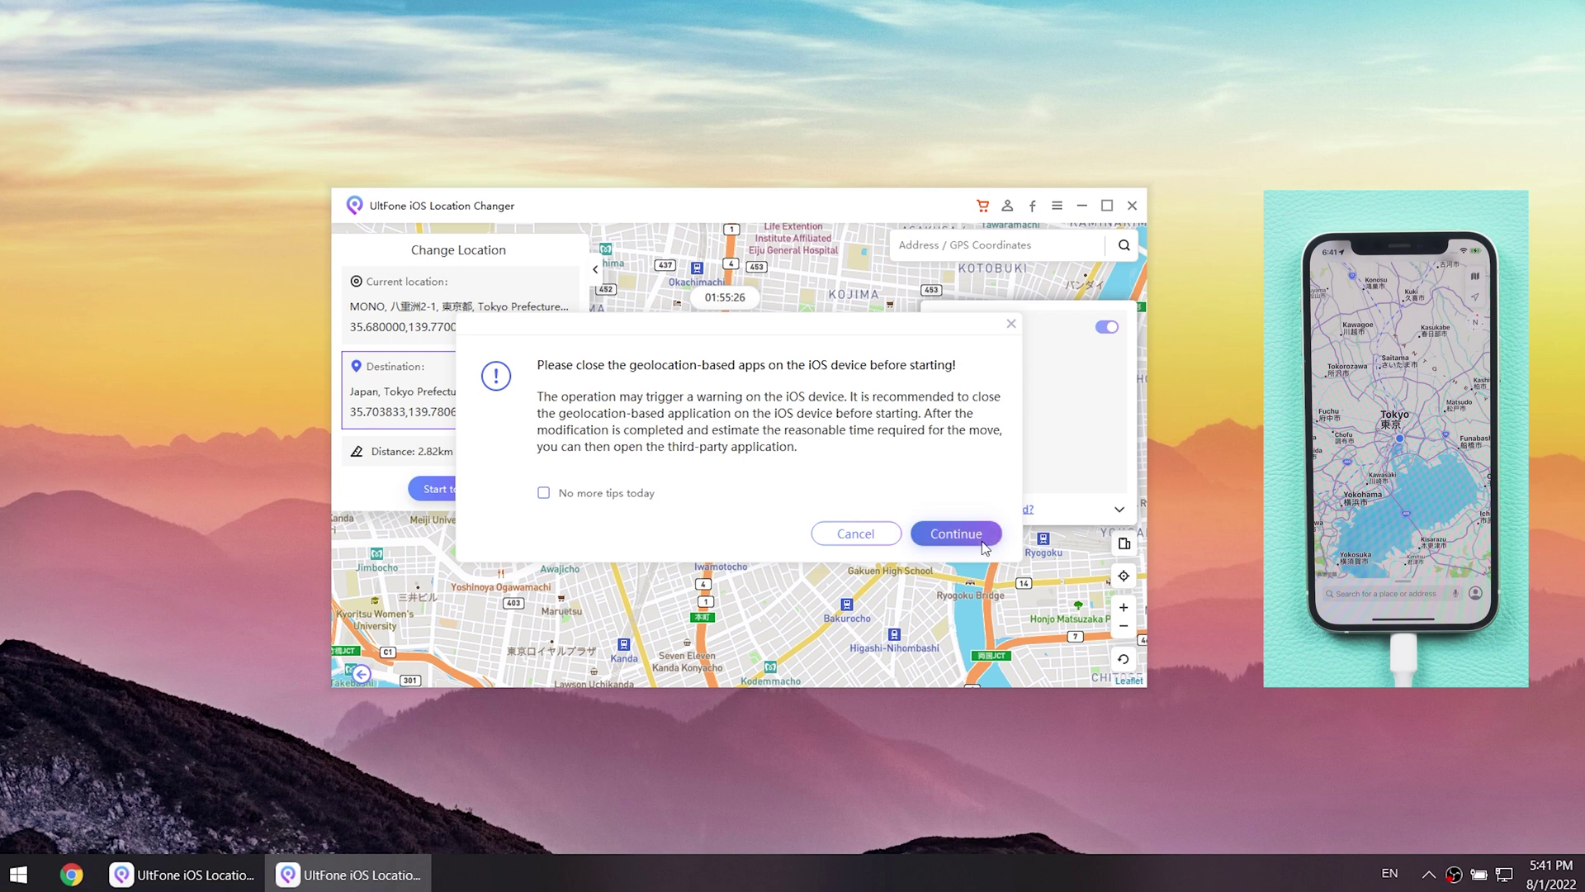
{"action": "left_click", "coordinate": [956, 534]}
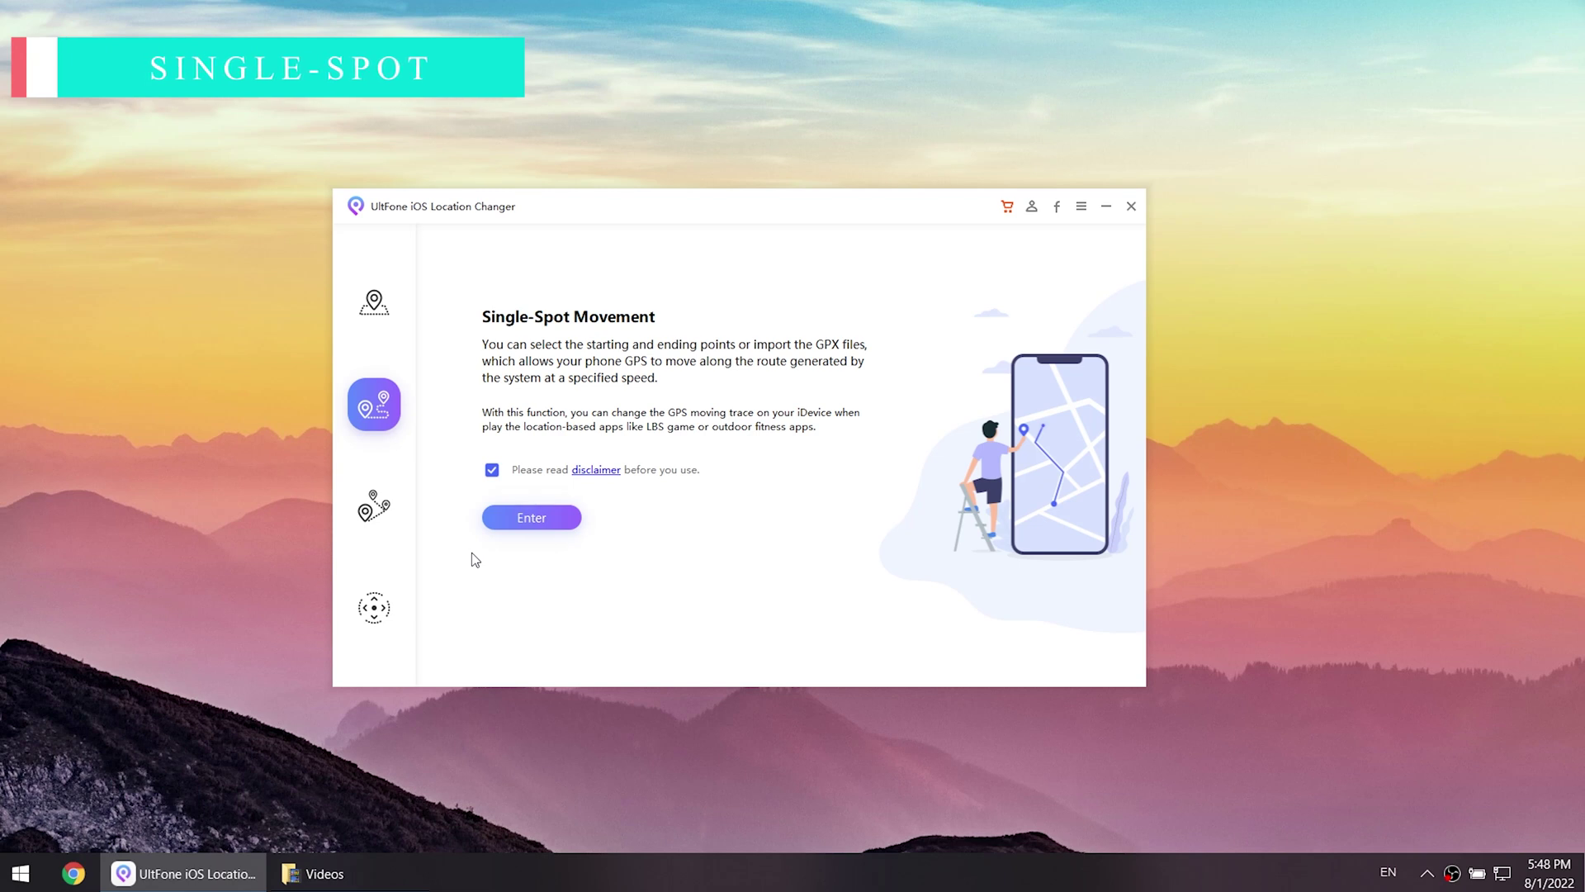
- Send the iPhone on a single-spot route from Paris to an end point in Poland at 7 m/s
{"action": "left_click", "coordinate": [539, 518]}
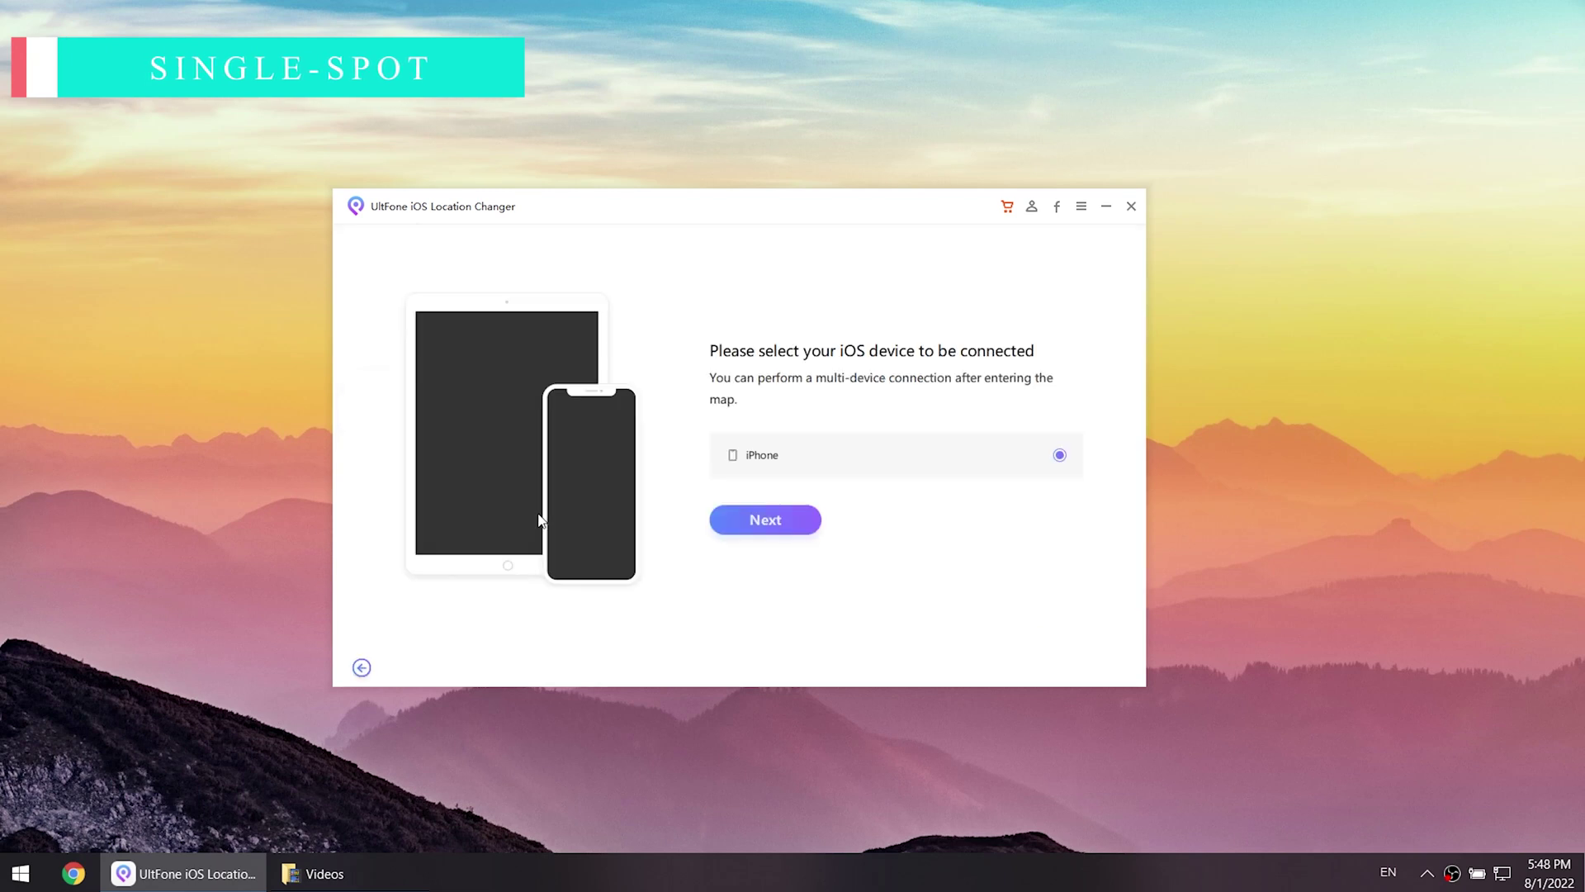
{"action": "left_click", "coordinate": [781, 519]}
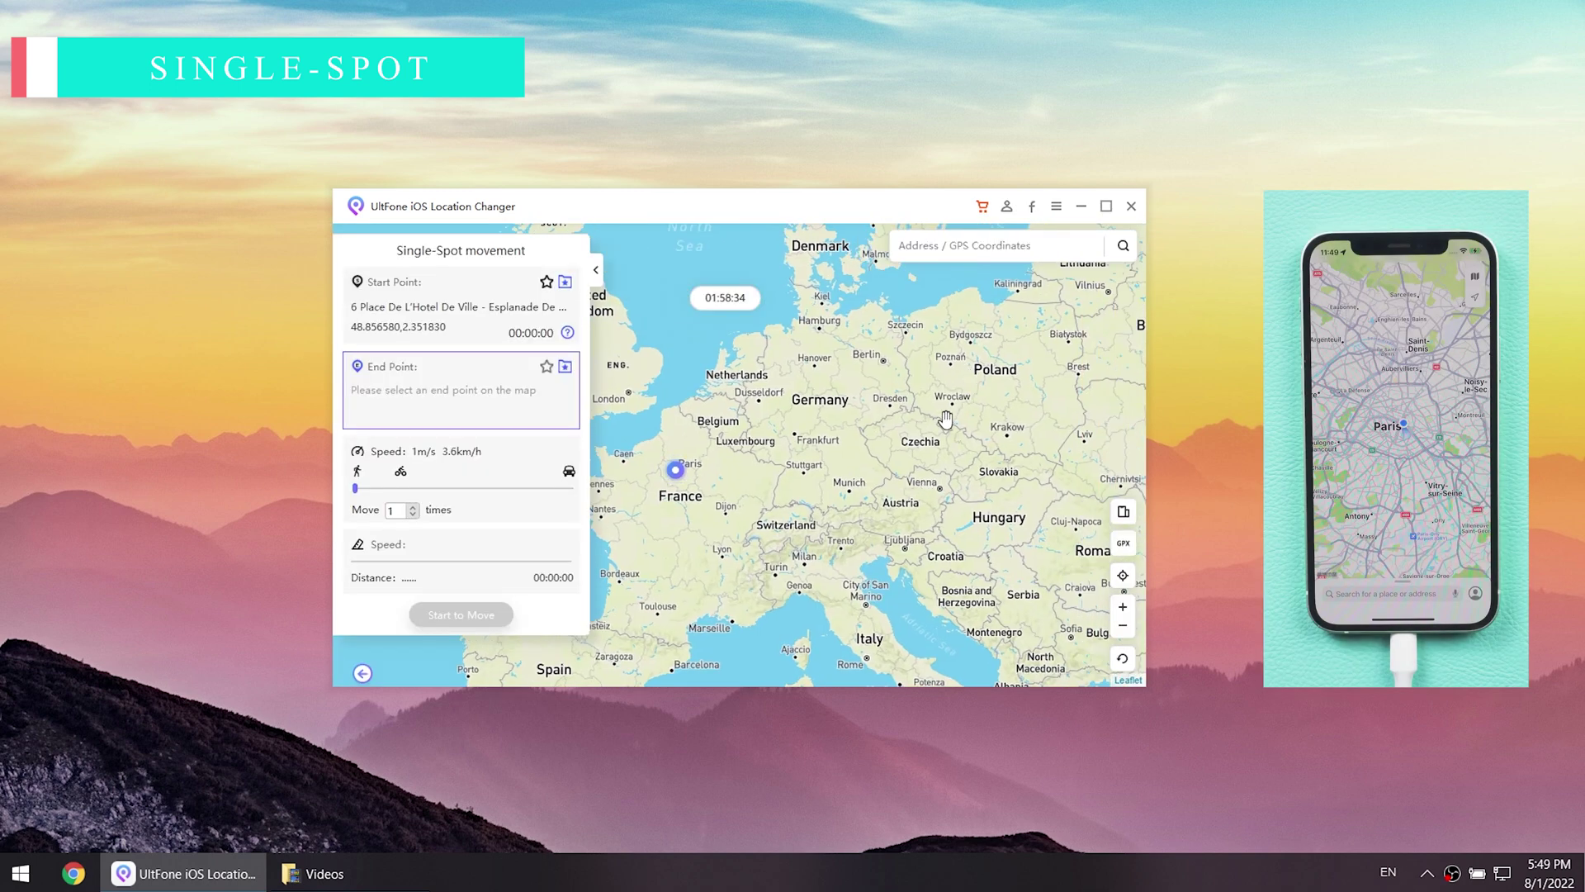
{"action": "left_click", "coordinate": [1009, 371]}
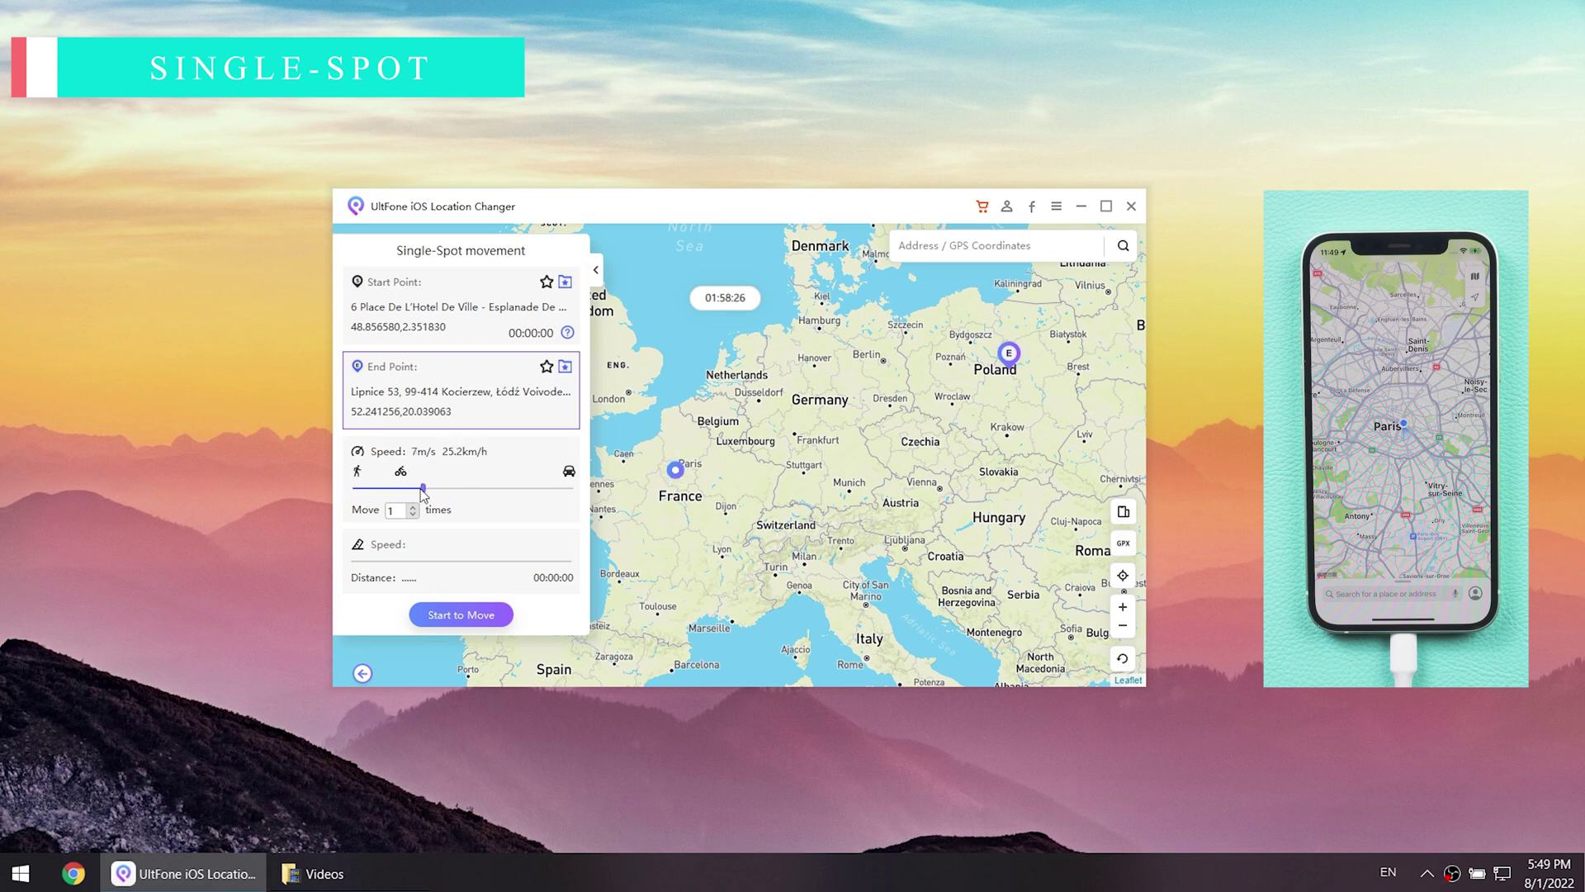
{"action": "left_click", "coordinate": [464, 615]}
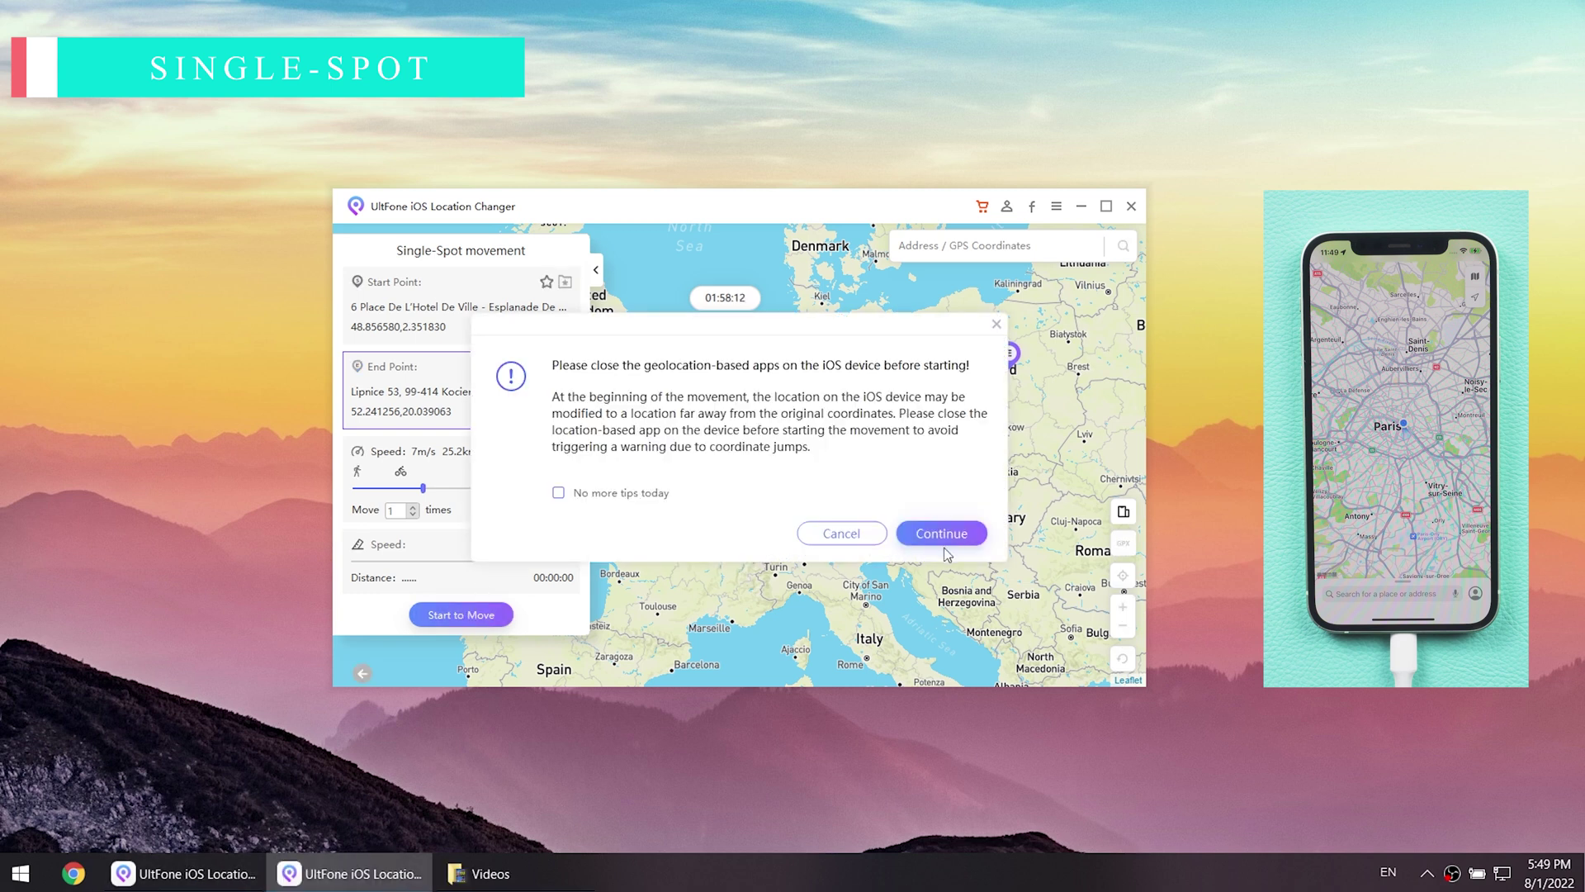
{"action": "left_click", "coordinate": [941, 533]}
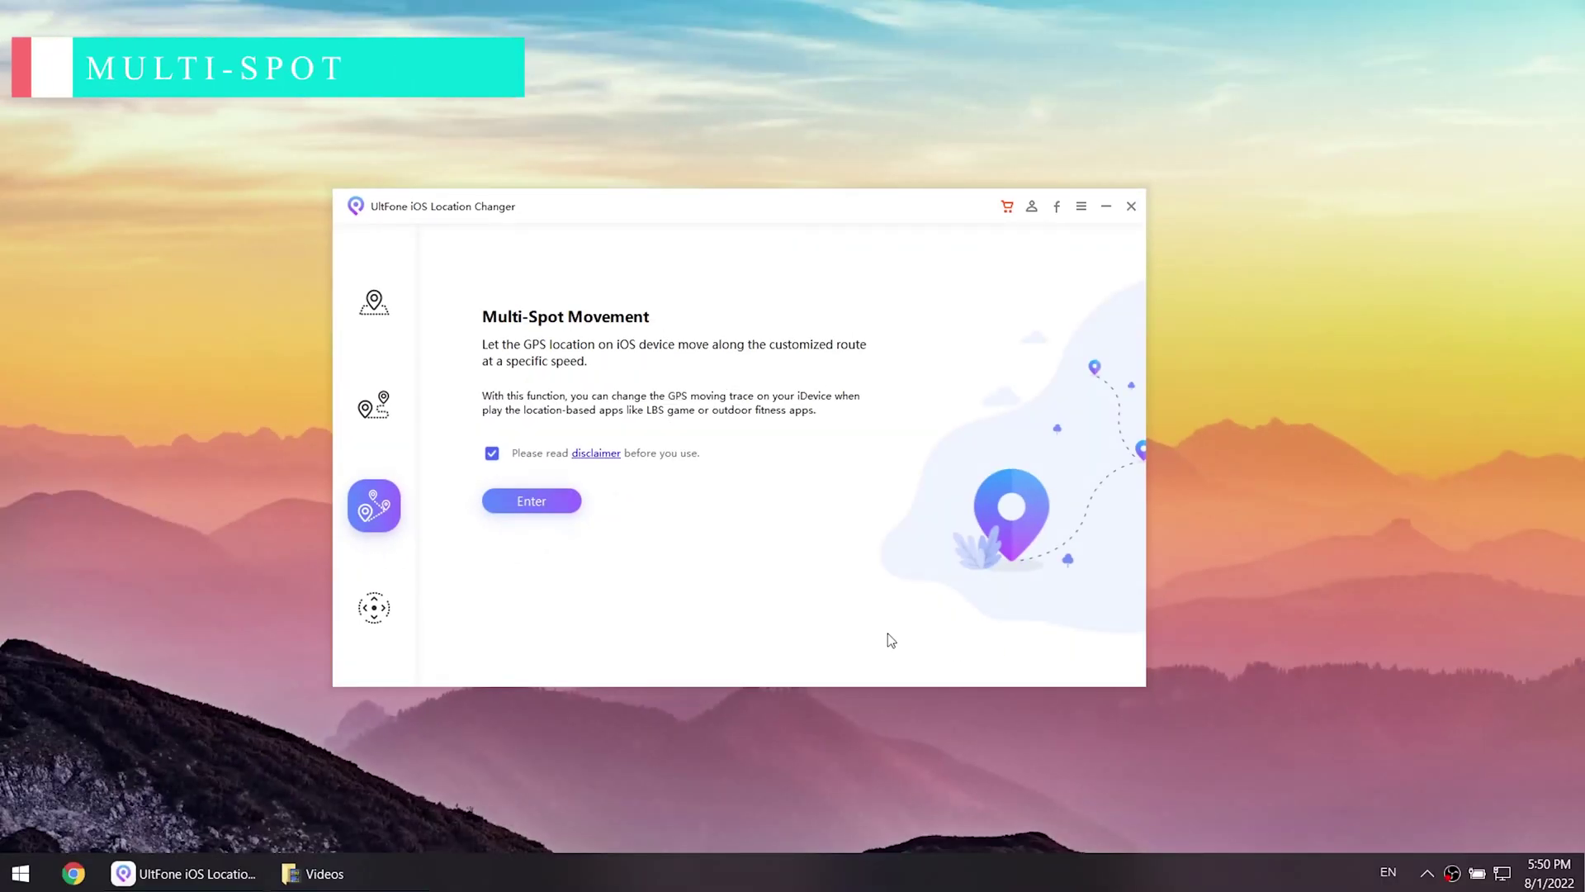
- Open Multi-Spot Movement for the iPhone and add a route node east of Paris
{"action": "left_click", "coordinate": [545, 503]}
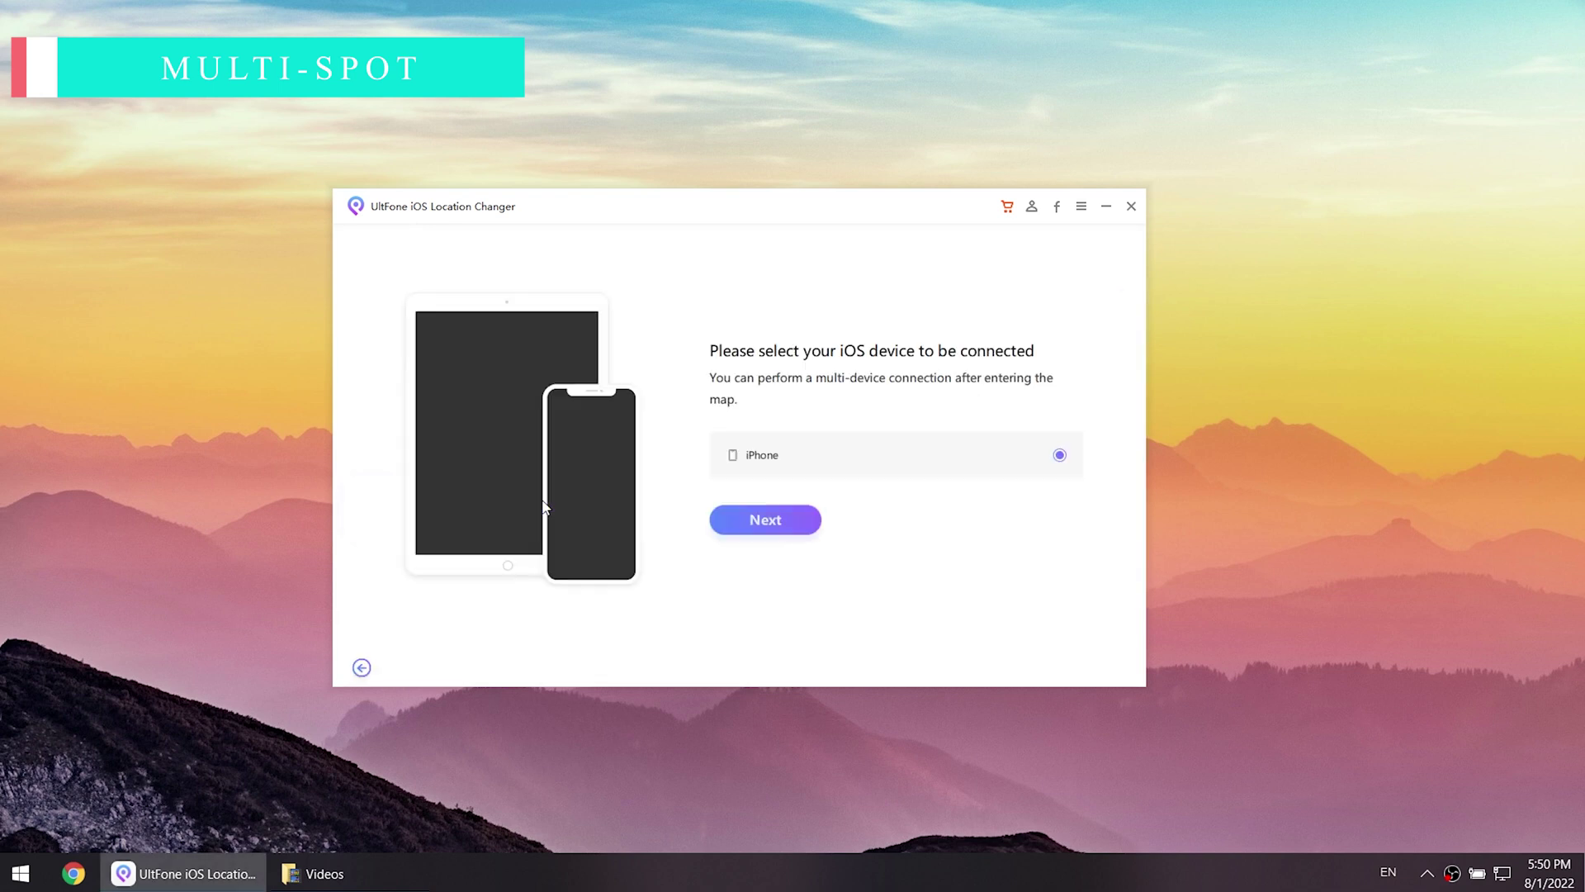
{"action": "left_click", "coordinate": [767, 518]}
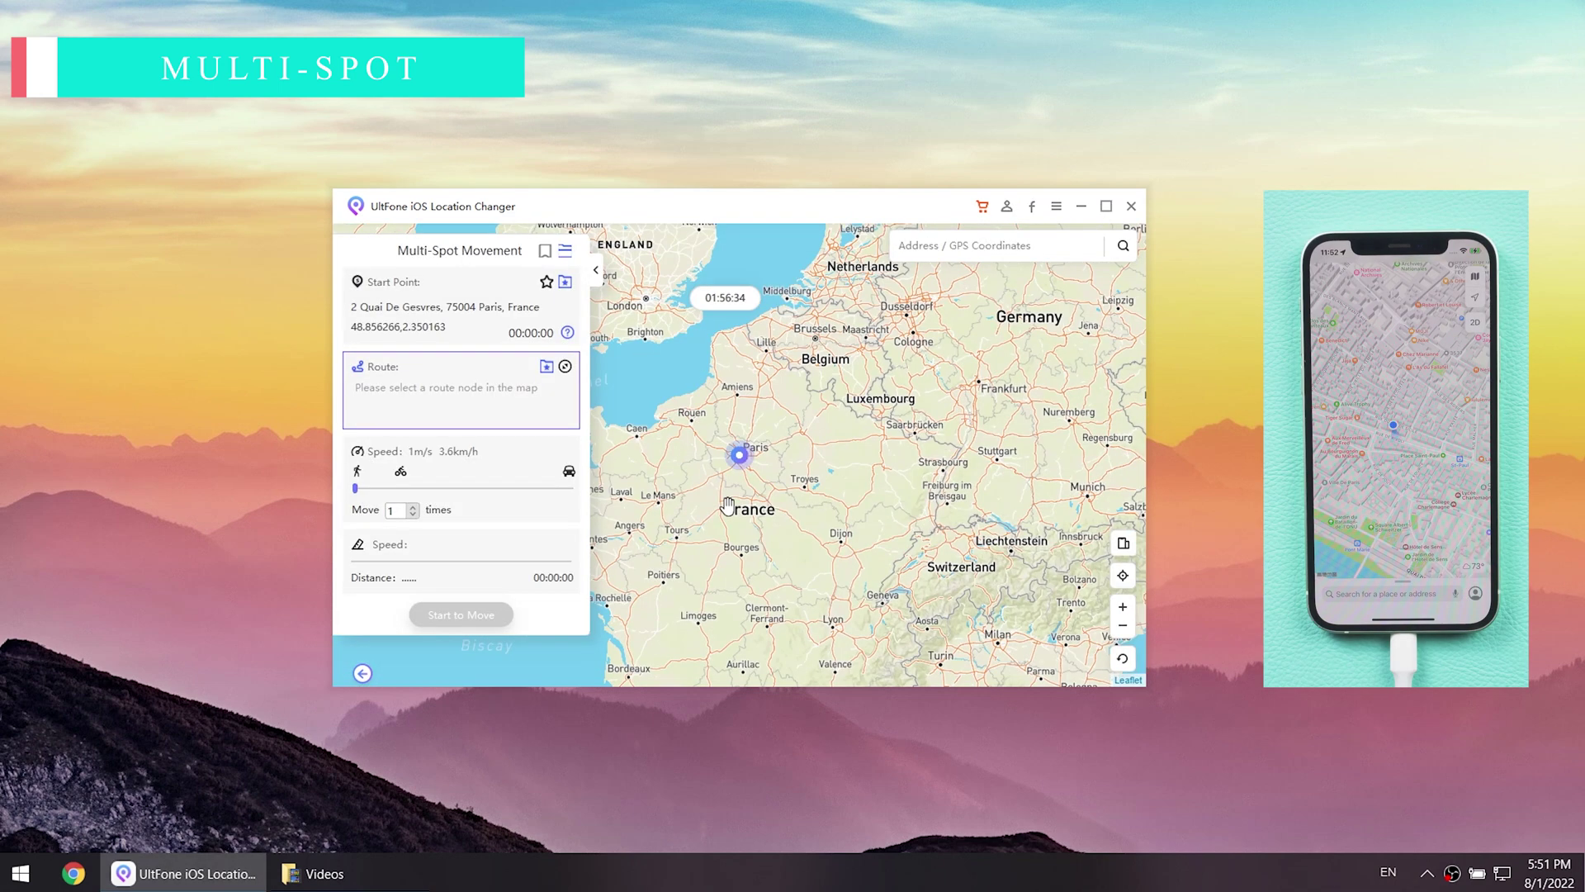
{"action": "left_click", "coordinate": [781, 455]}
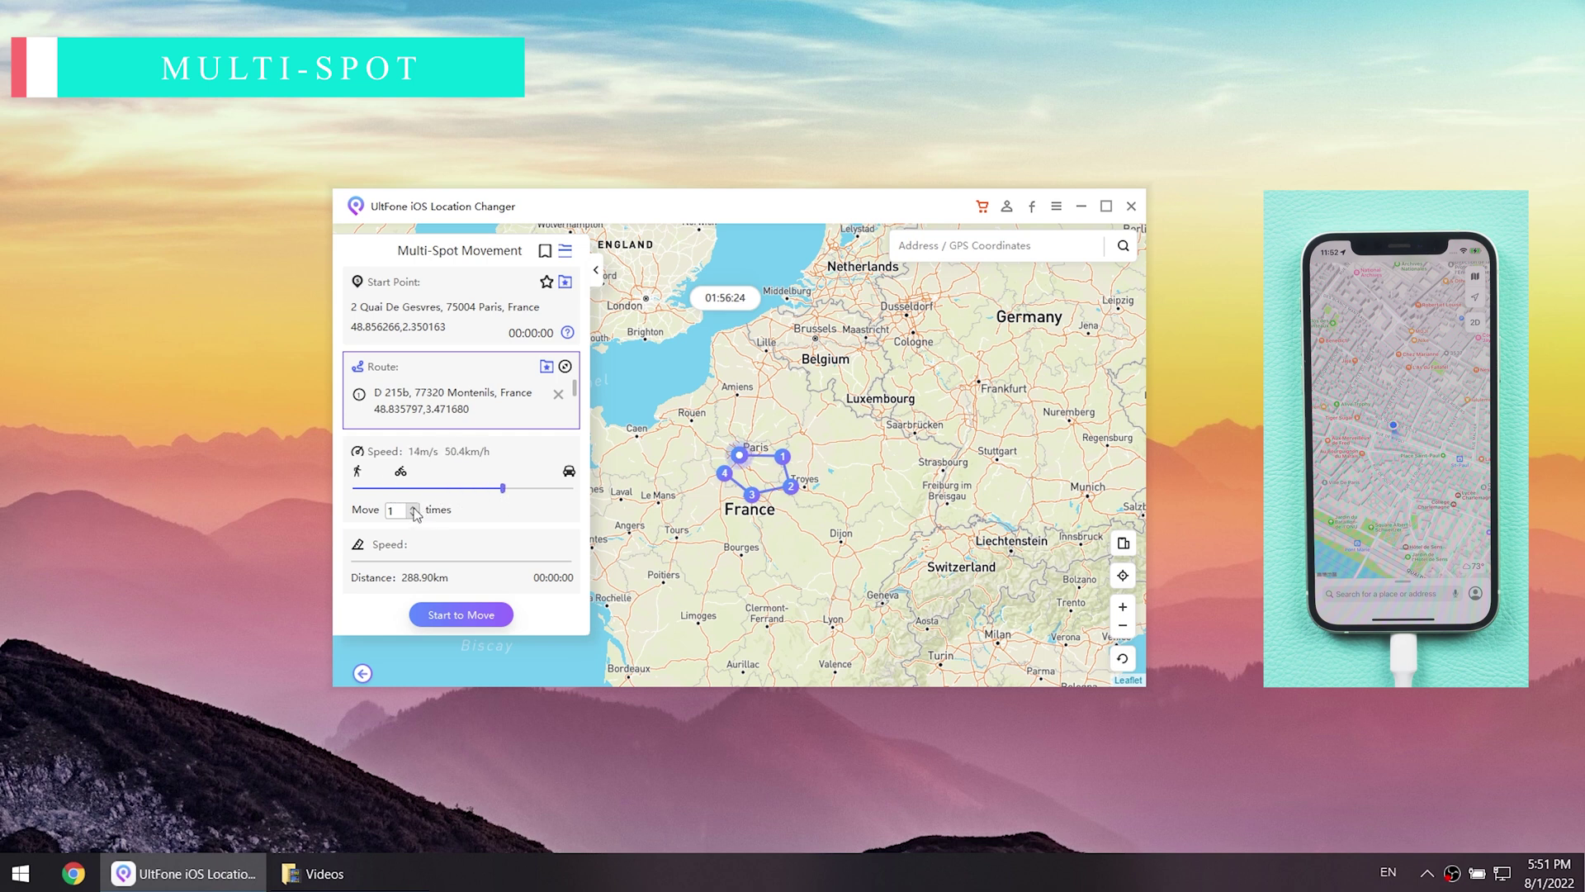
- Start moving along the four-stop Paris–Troyes loop and zoom to follow the marker
{"action": "left_click", "coordinate": [477, 614]}
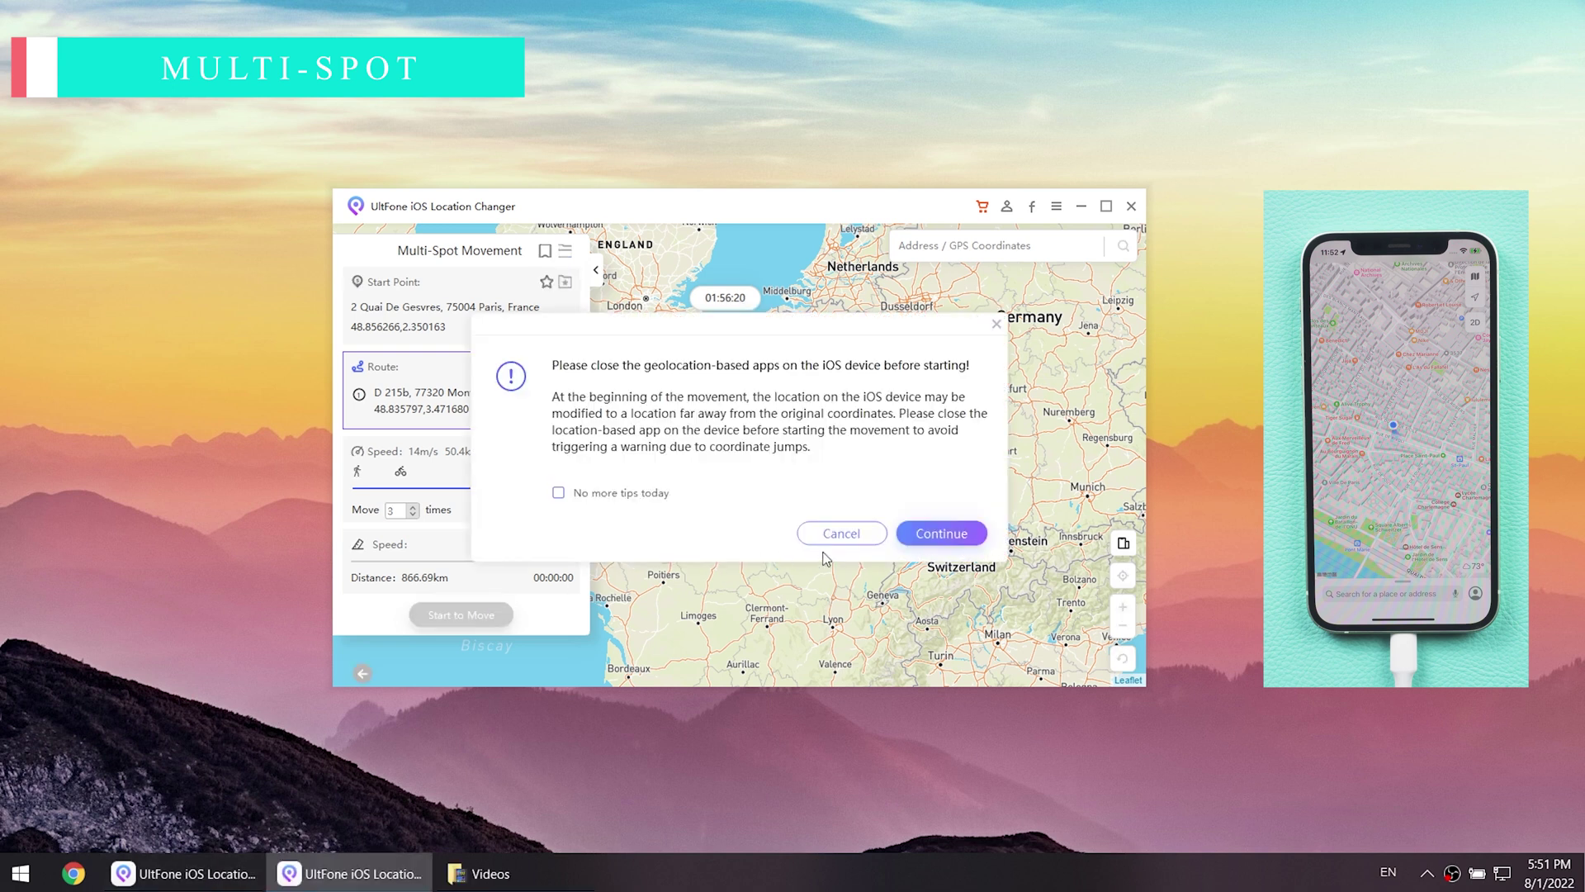
{"action": "left_click", "coordinate": [949, 537]}
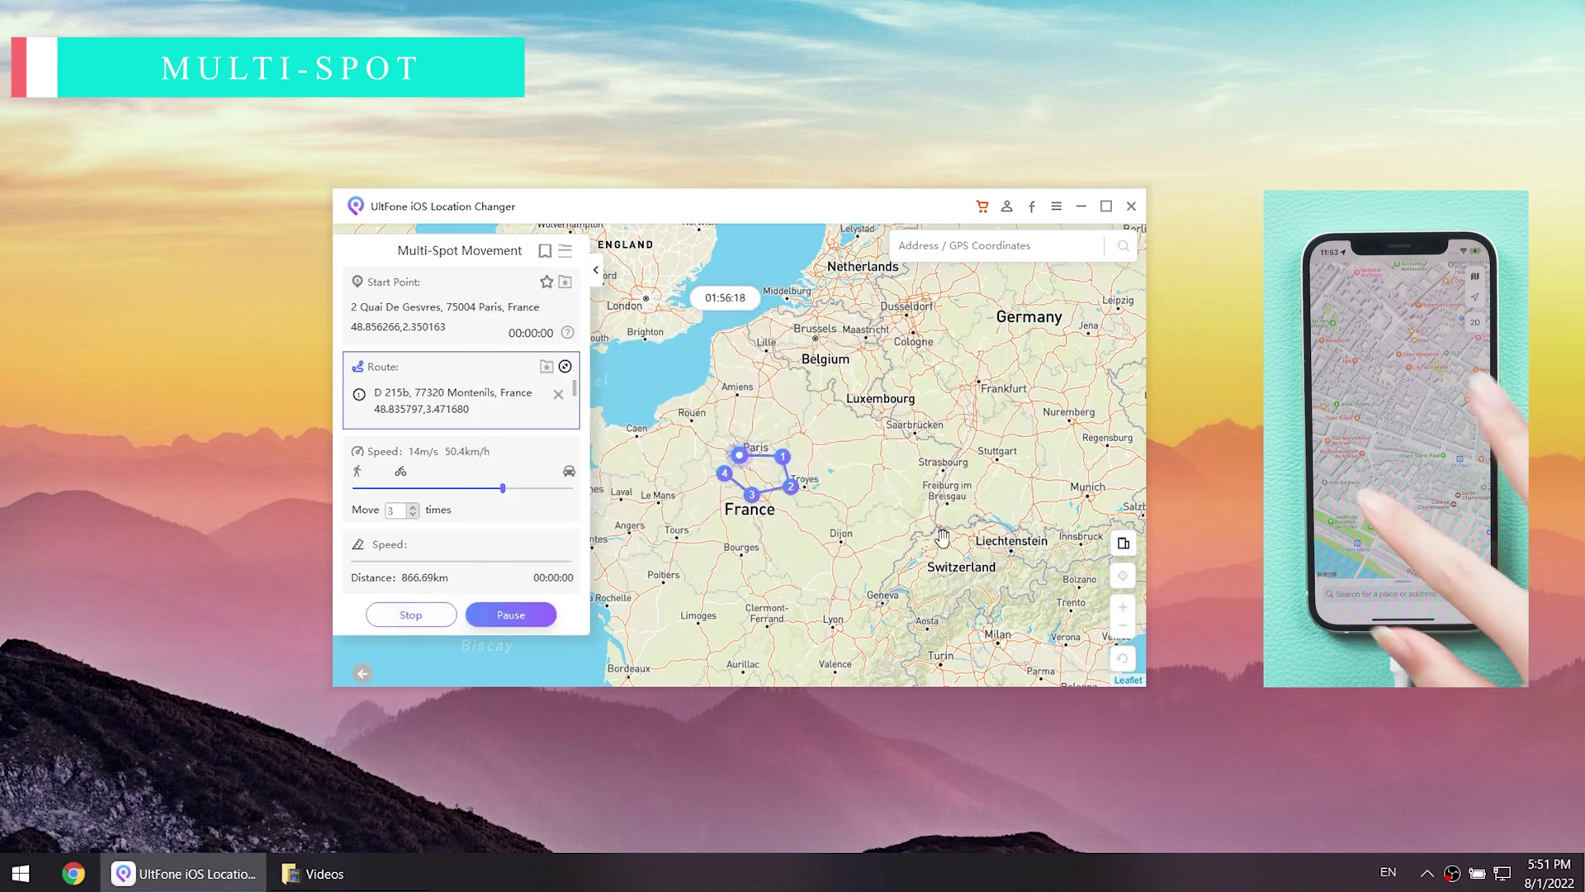
{"action": "scroll", "coordinate": [747, 487], "scroll_direction": "up", "scroll_amount": 5}
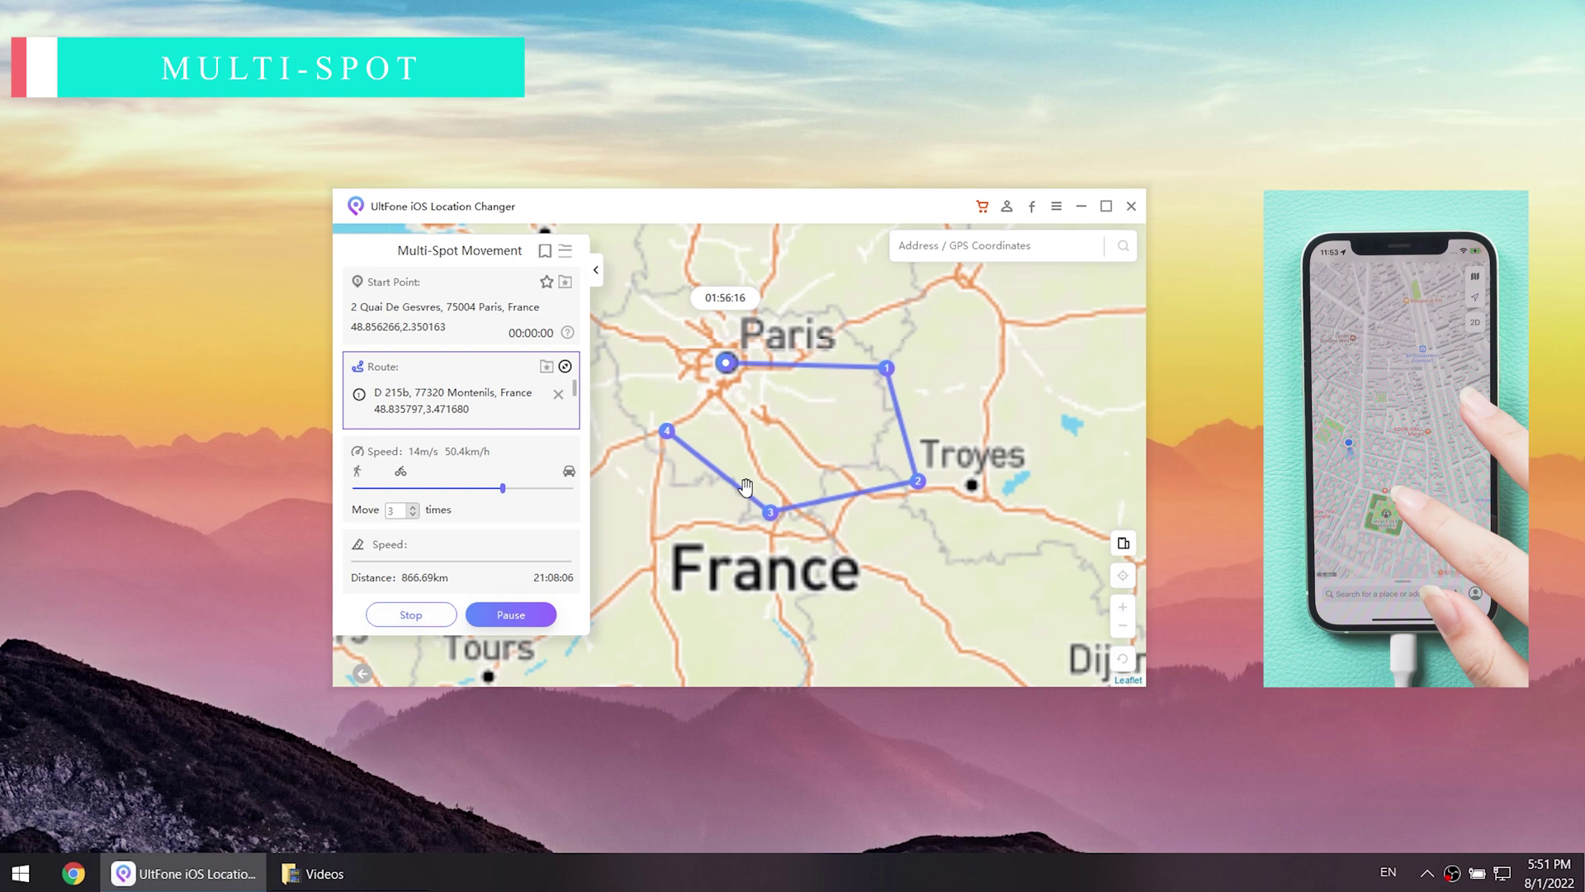
{"action": "scroll", "coordinate": [787, 378], "scroll_direction": "down", "scroll_amount": 3}
{"action": "scroll", "coordinate": [806, 488], "scroll_direction": "up", "scroll_amount": 3}
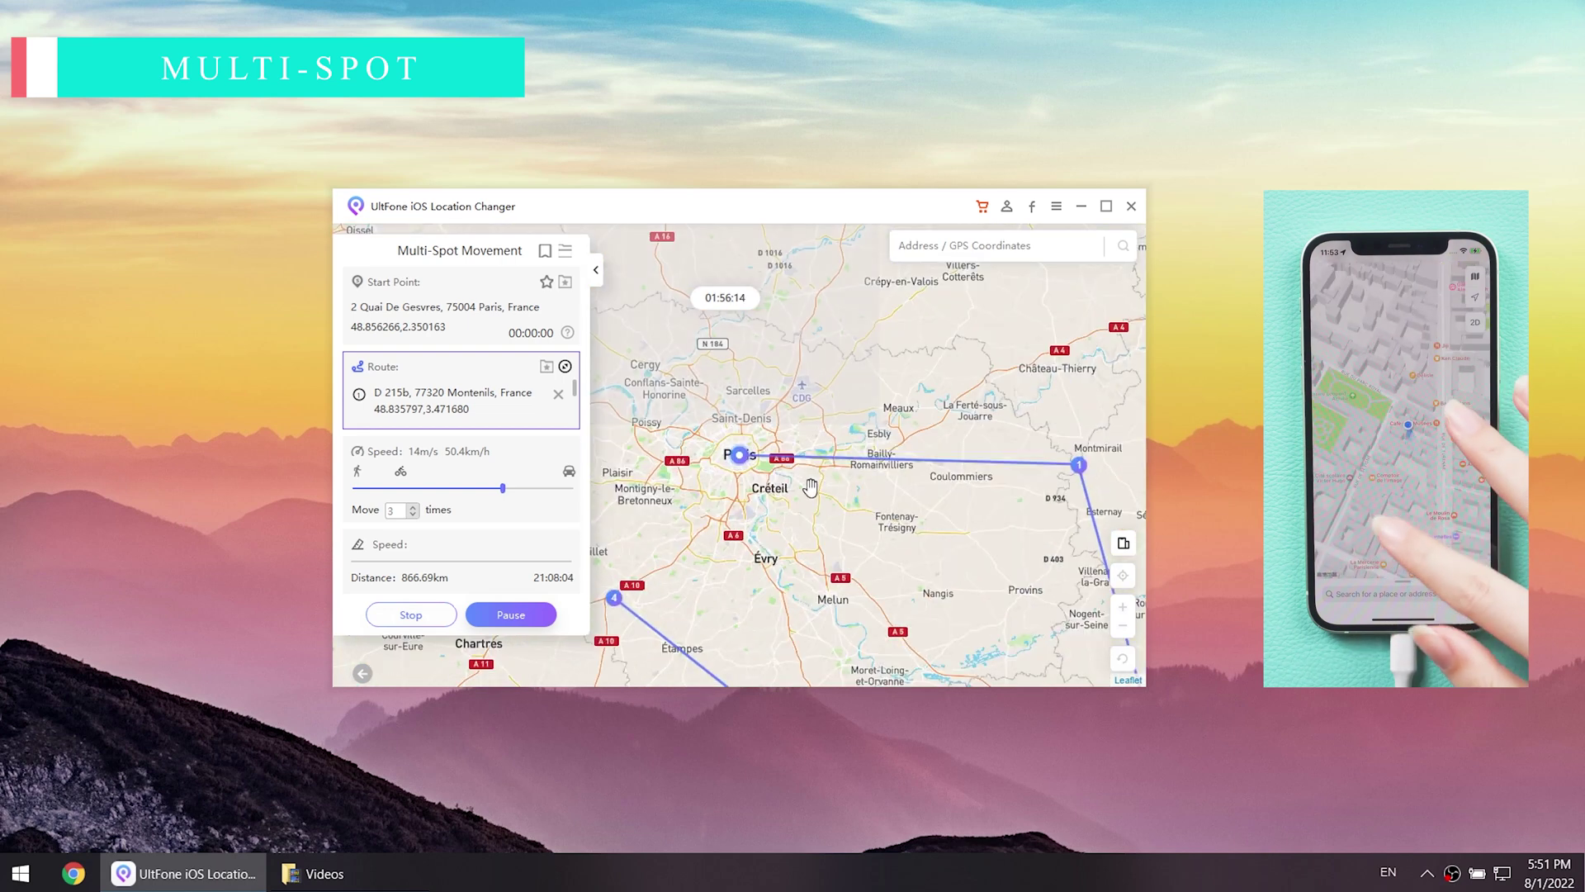
{"action": "scroll", "coordinate": [769, 486], "scroll_direction": "up", "scroll_amount": 2}
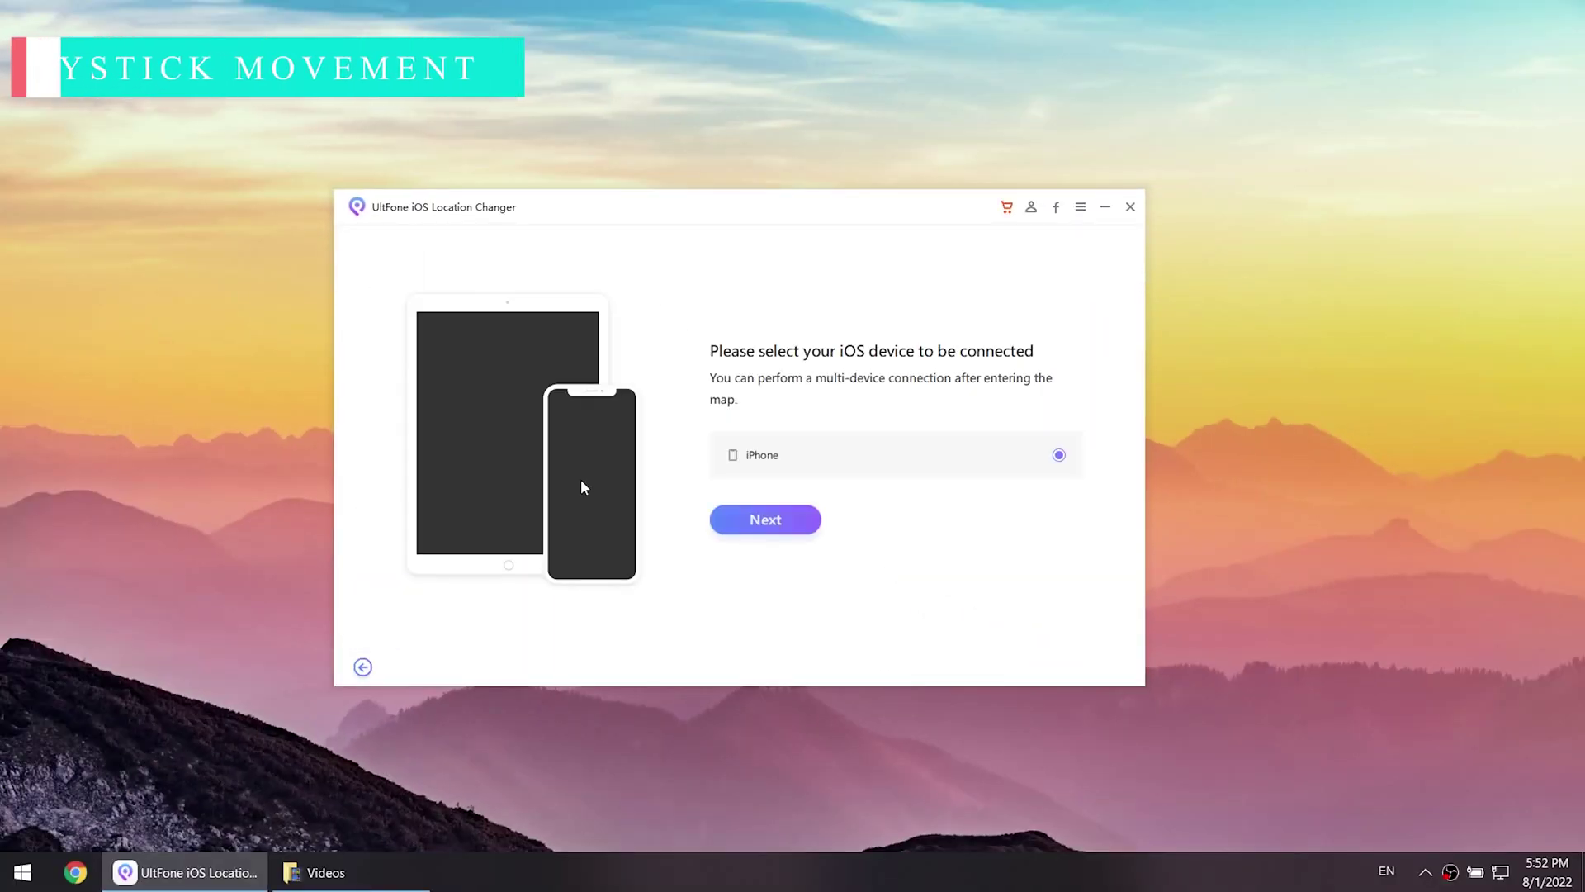
- Relocate the iPhone to Carnavalet Museum, 14 Rue Des Francs Bourgeois
{"action": "left_click", "coordinate": [759, 516]}
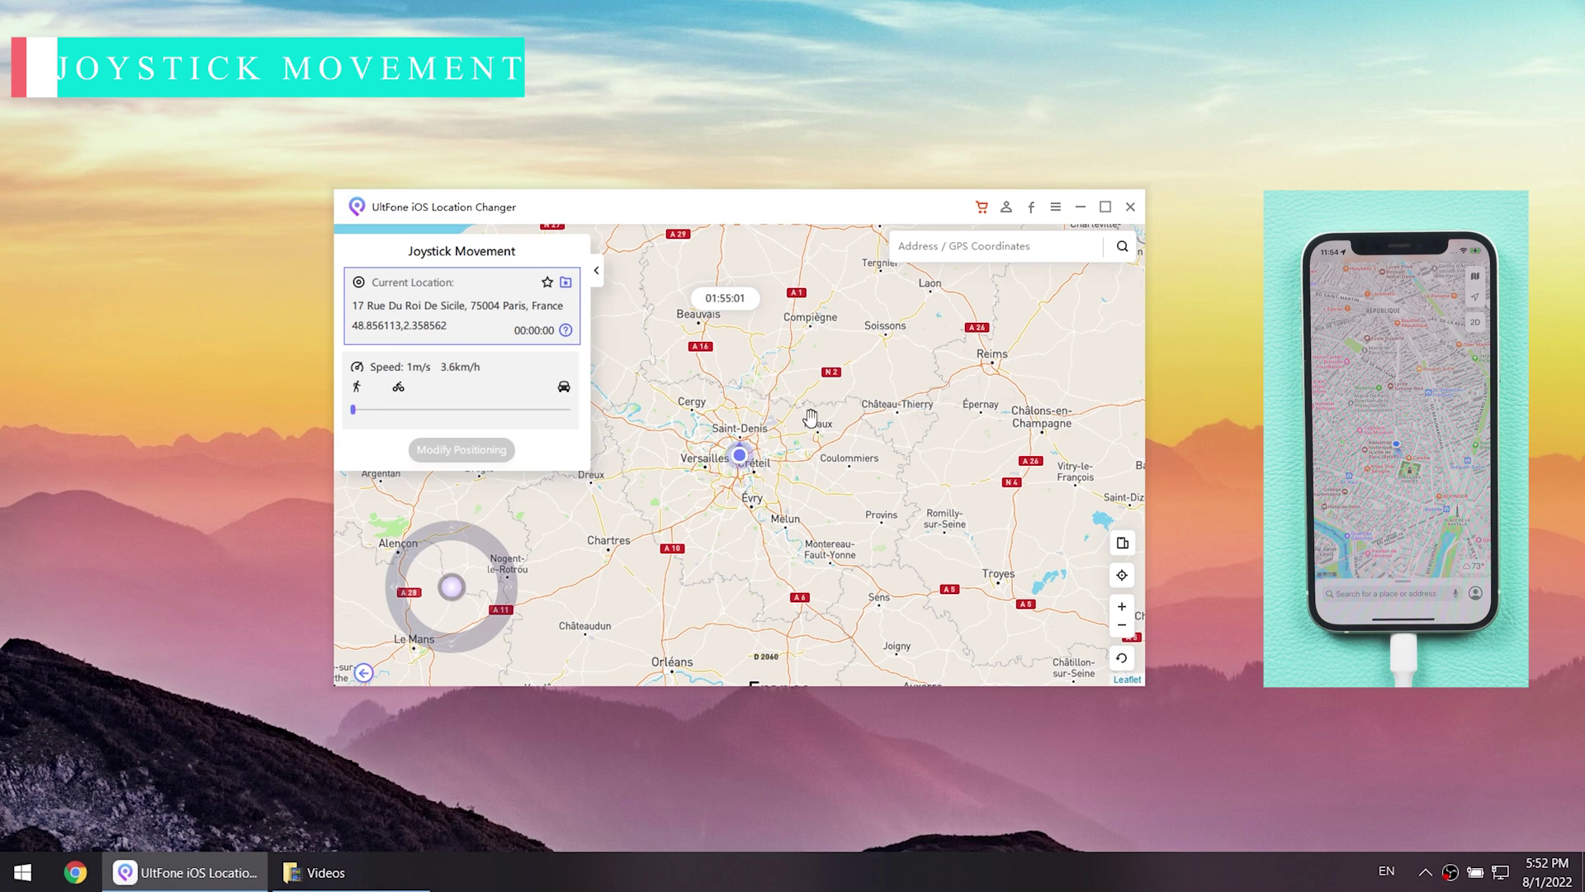
{"action": "scroll", "coordinate": [751, 474], "scroll_direction": "up", "scroll_amount": 4}
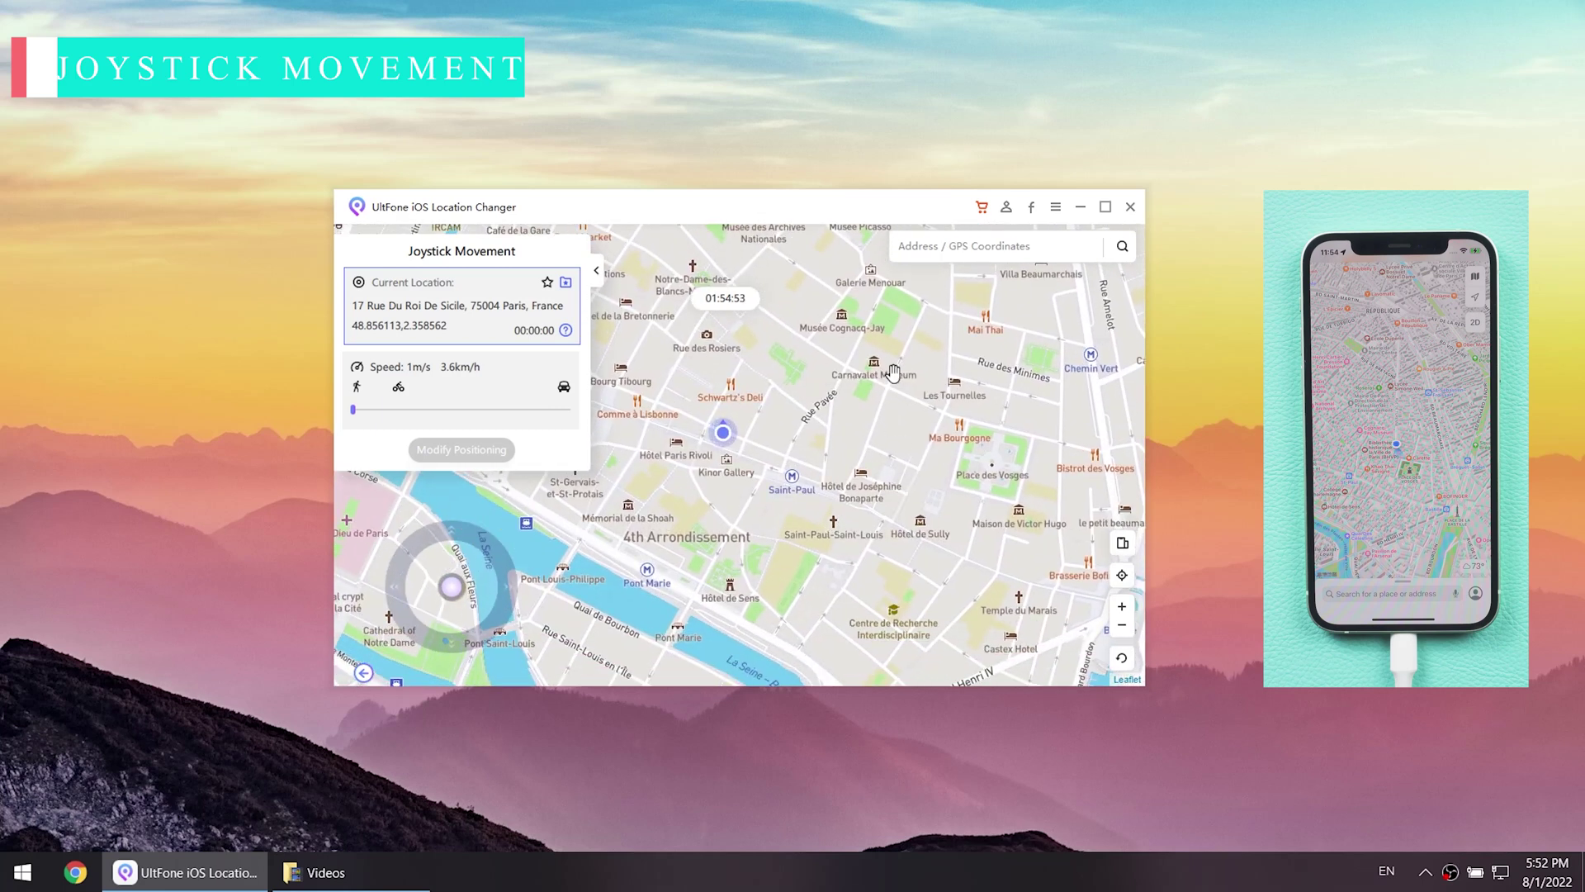
{"action": "left_click", "coordinate": [877, 363]}
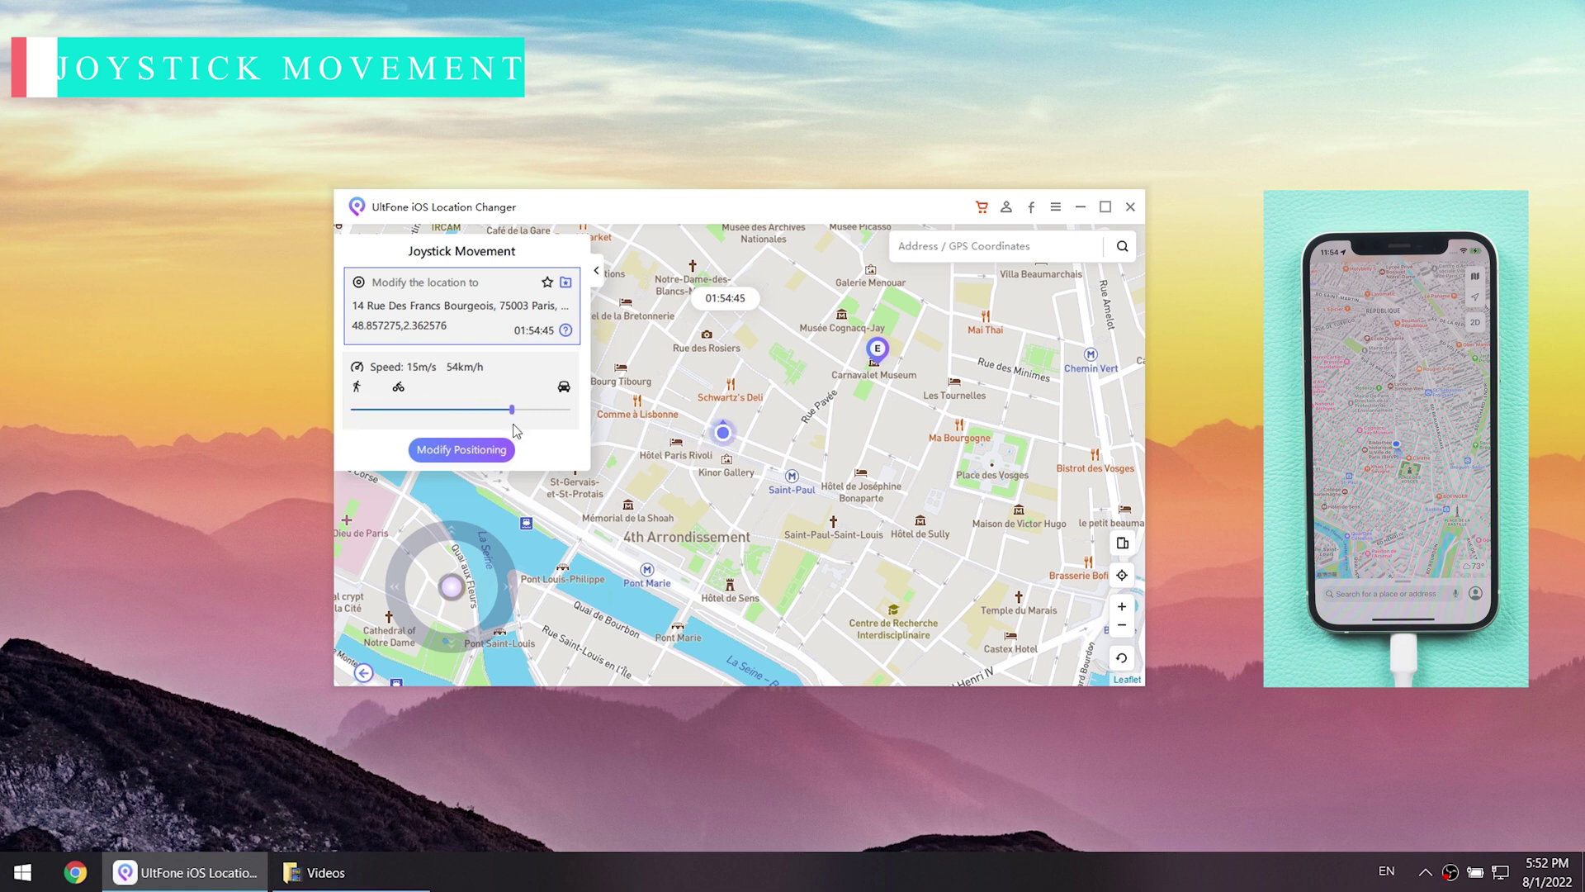
{"action": "left_click", "coordinate": [468, 450]}
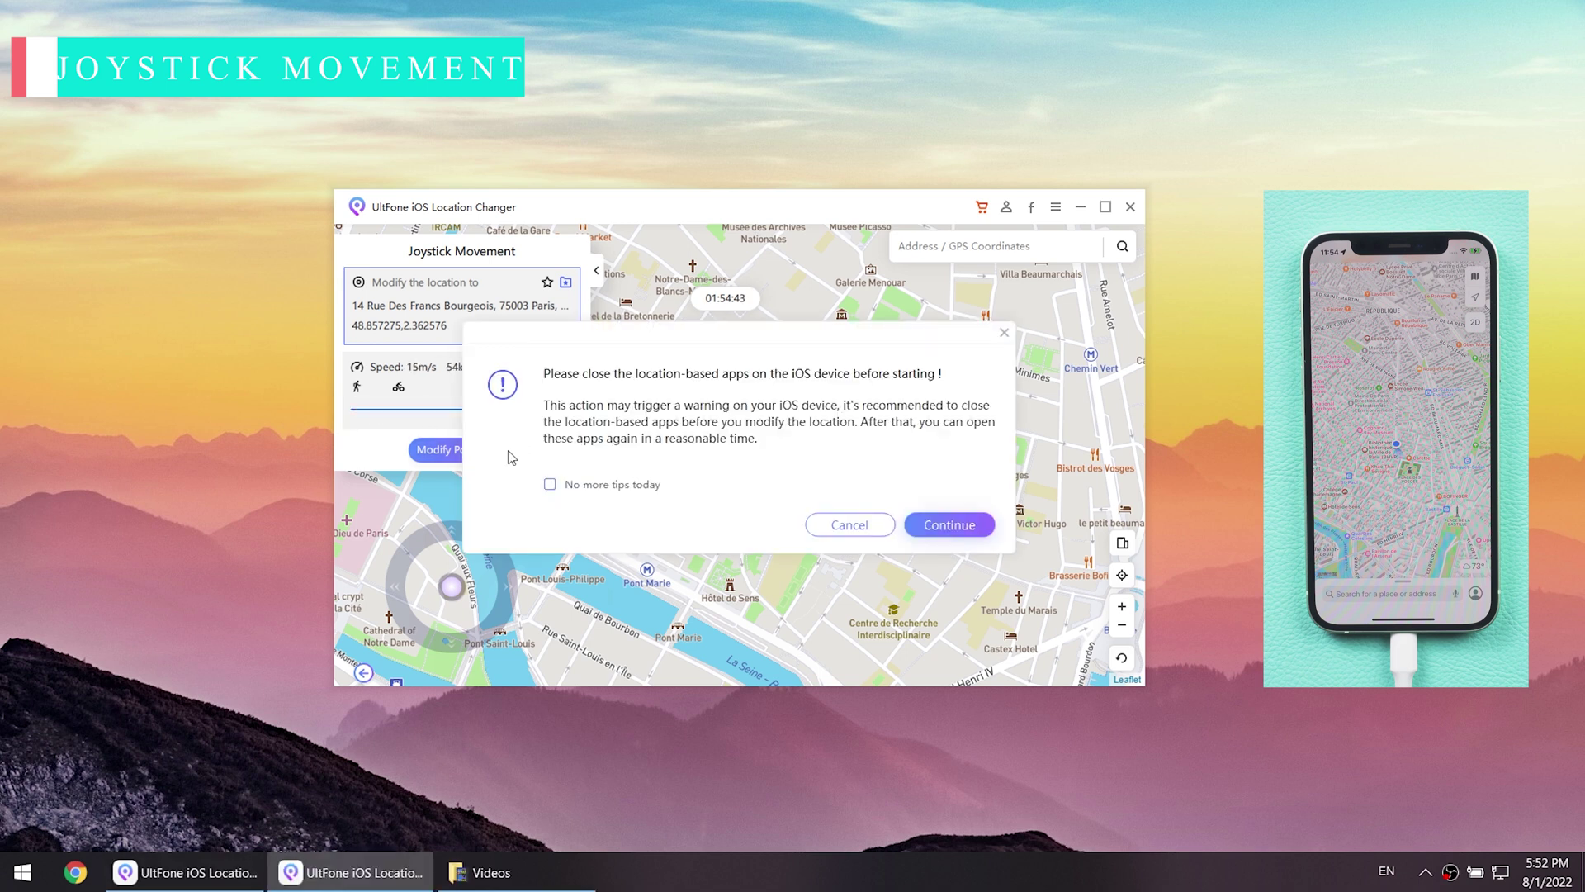
{"action": "left_click", "coordinate": [928, 527]}
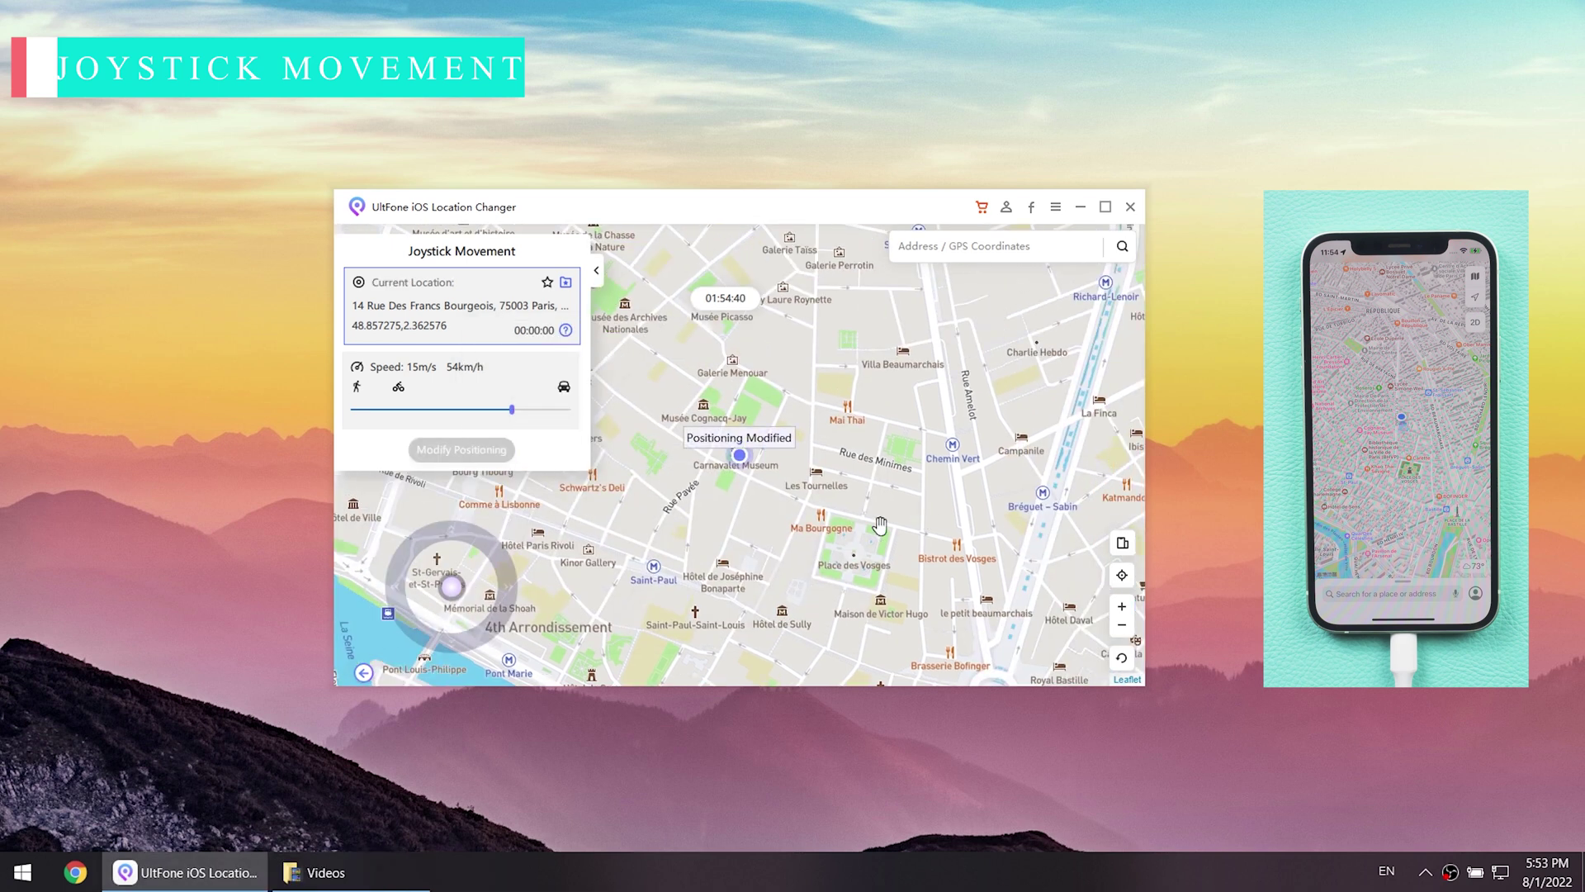
- Walk the iPhone with the joystick north, east, then north again toward Rue De Turenne
{"action": "left_click", "coordinate": [514, 580]}
{"action": "scroll", "coordinate": [763, 455], "scroll_direction": "up", "scroll_amount": 2}
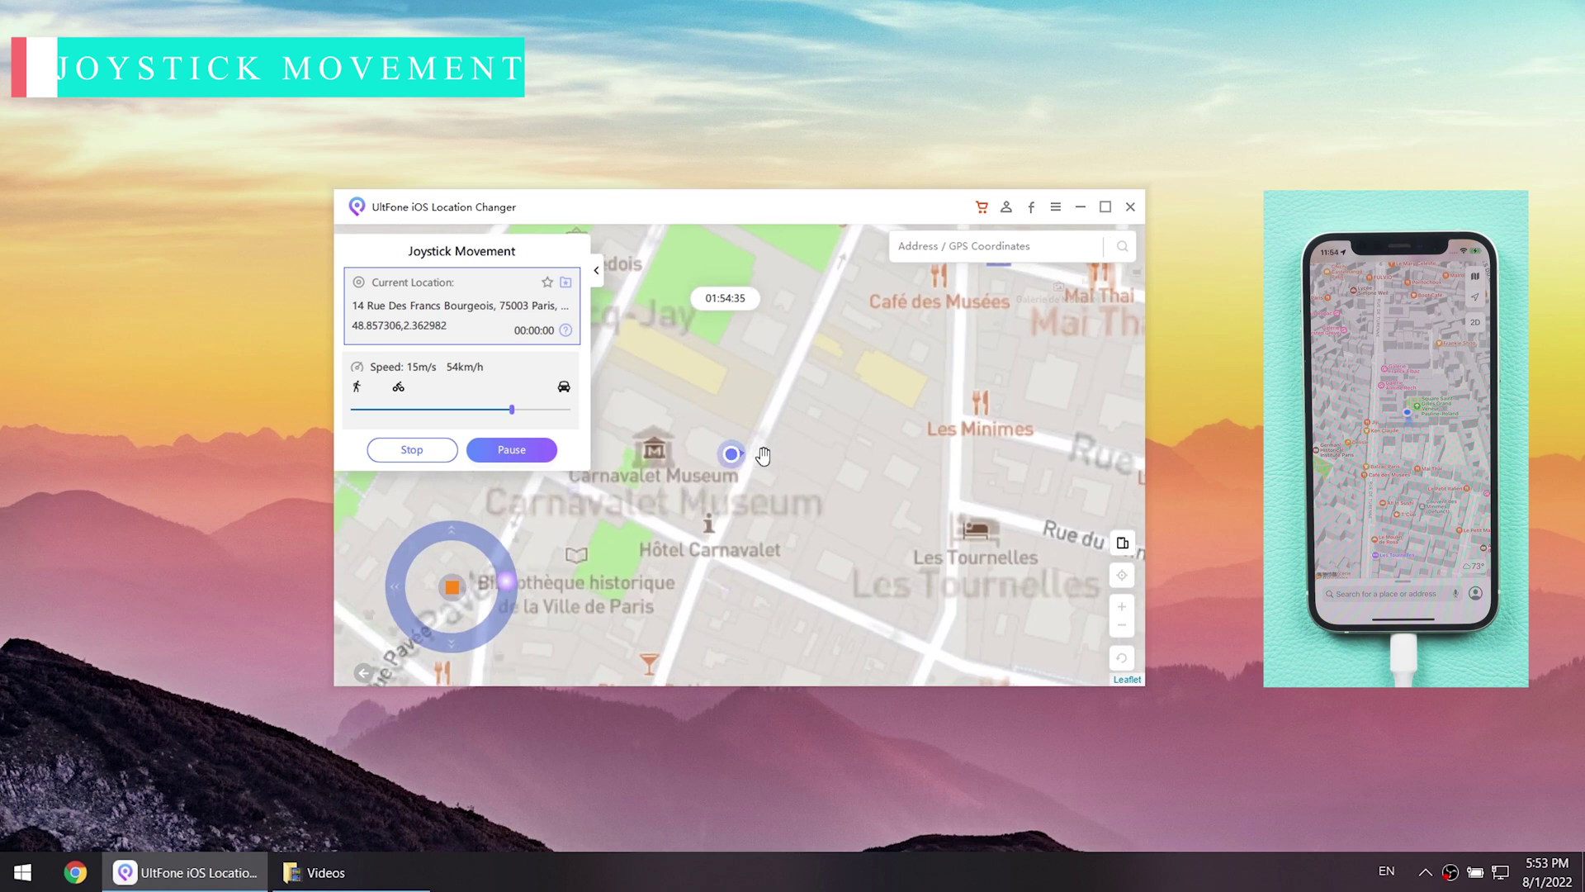
{"action": "left_click", "coordinate": [452, 532]}
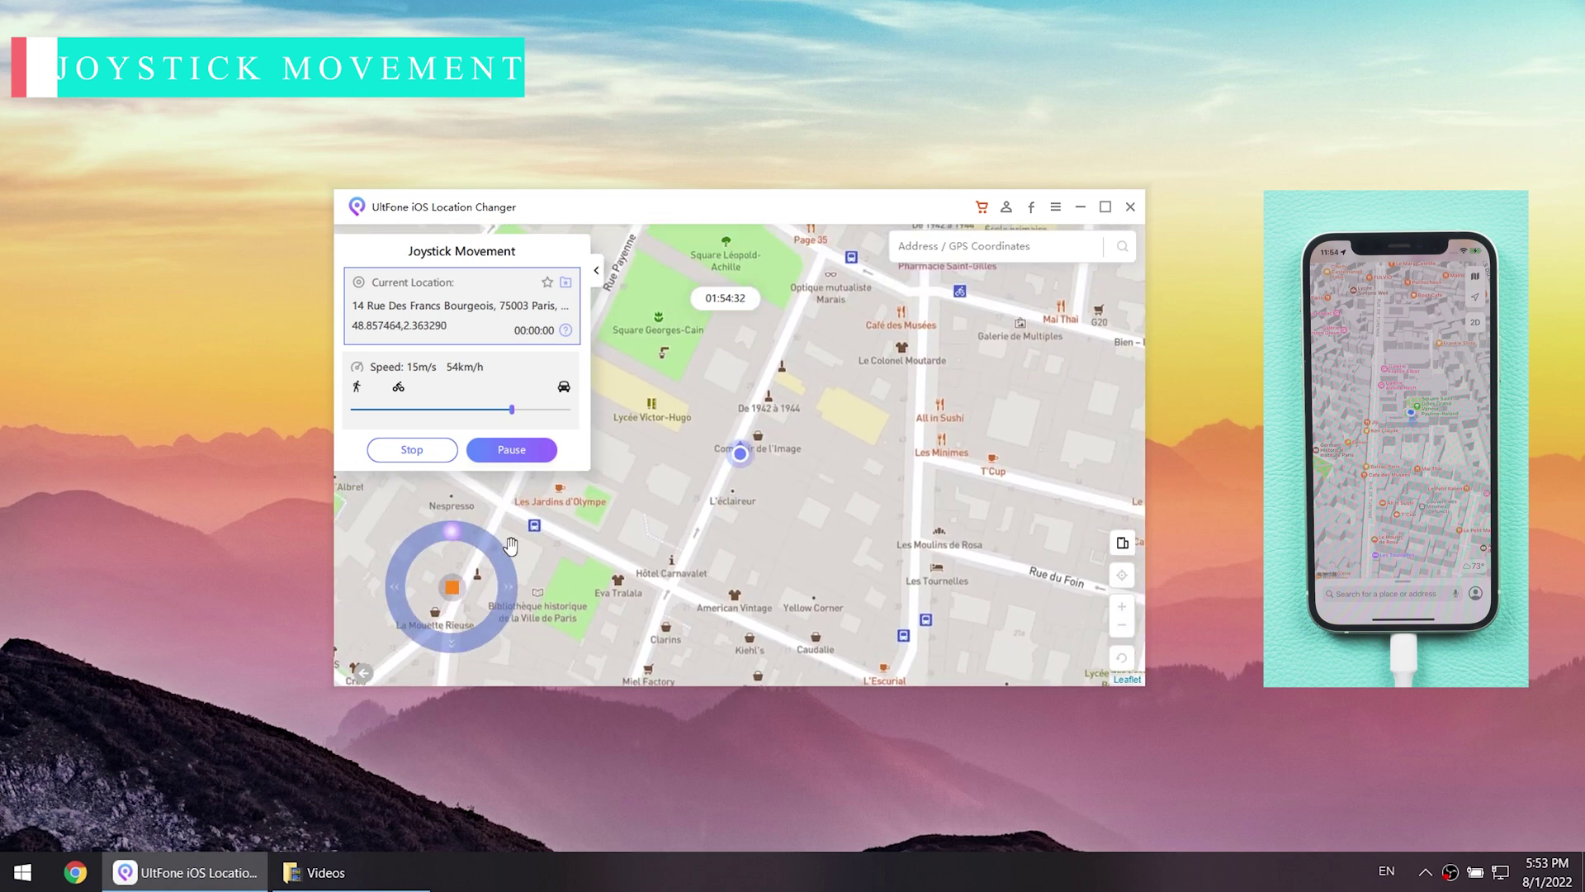
{"action": "left_click", "coordinate": [508, 577]}
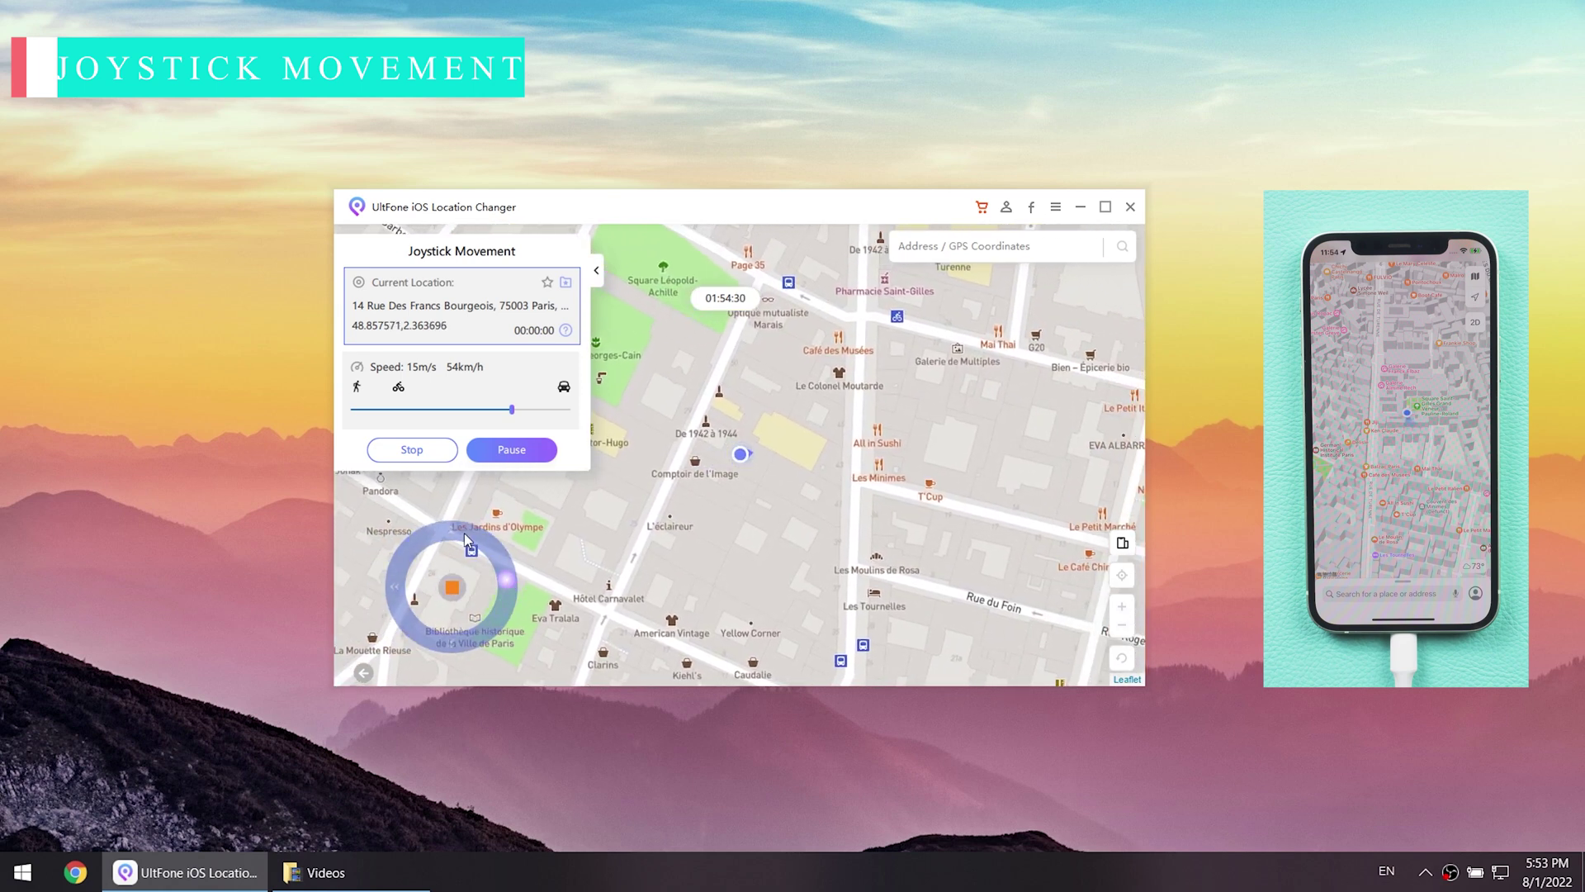
{"action": "left_click", "coordinate": [464, 533]}
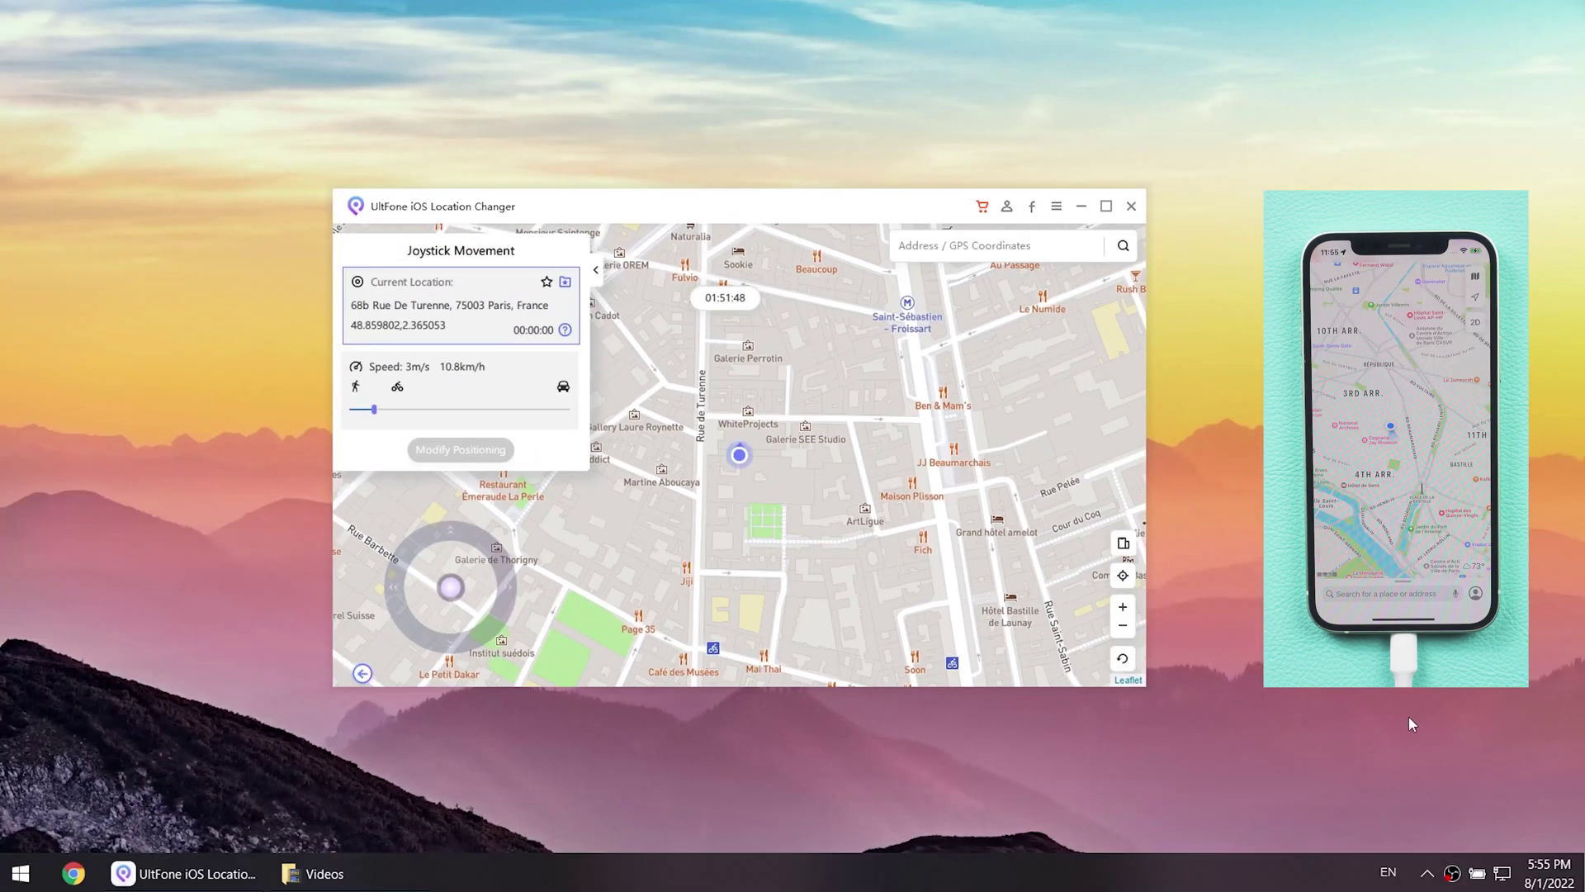
- Reset the iPhone to its real location and restart the phone
{"action": "left_click", "coordinate": [1125, 661]}
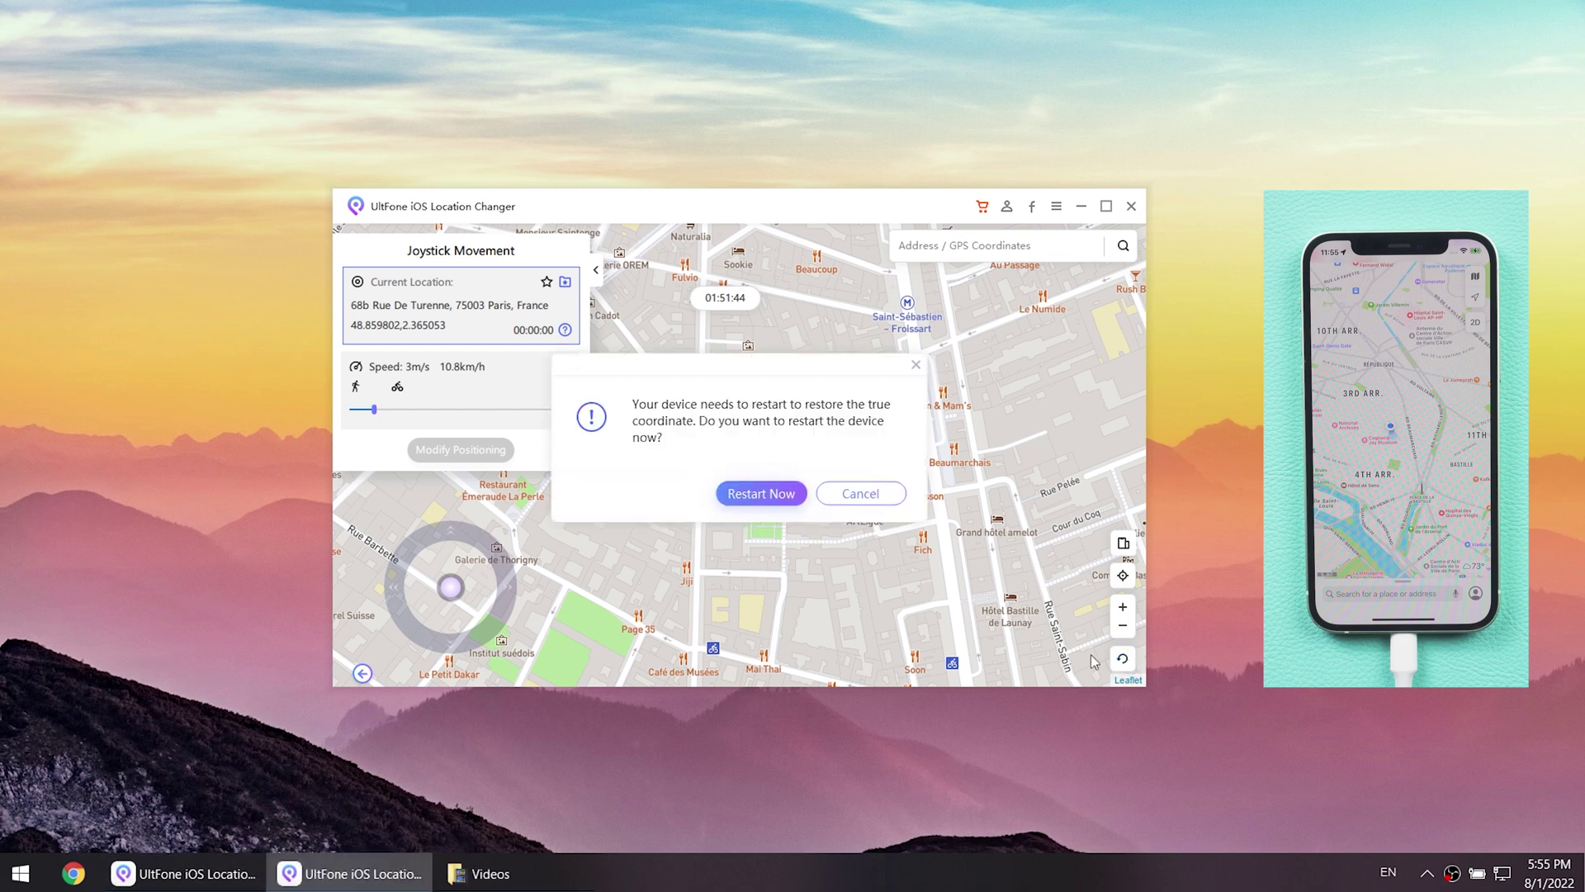
{"action": "left_click", "coordinate": [775, 487]}
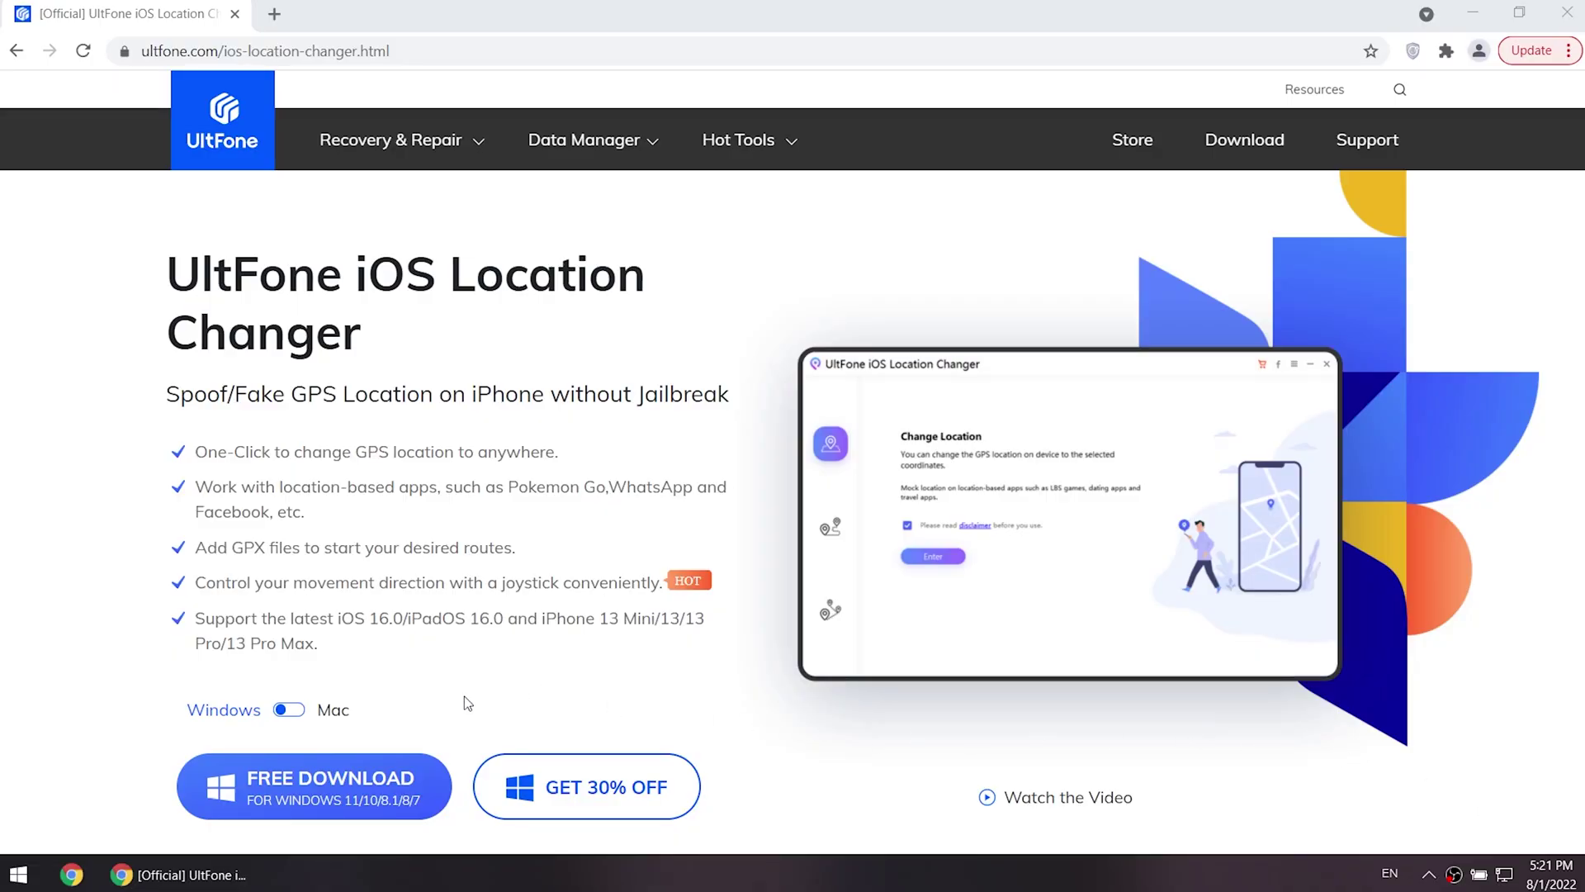
- Choose FREE DOWNLOAD for Windows on the ultfone.com product page
{"action": "left_click", "coordinate": [392, 778]}
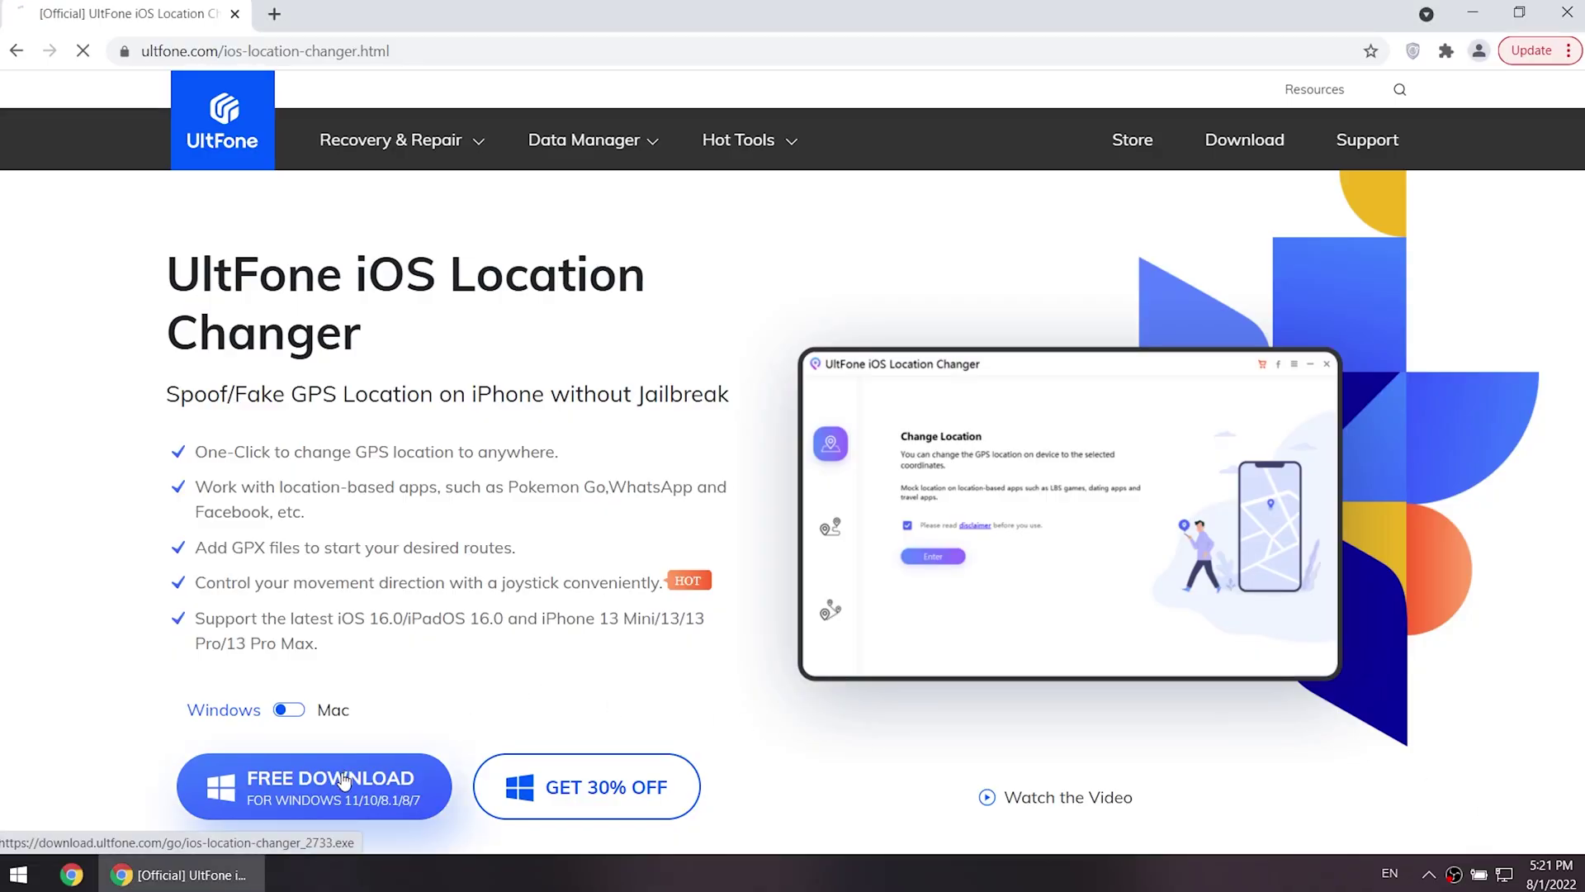